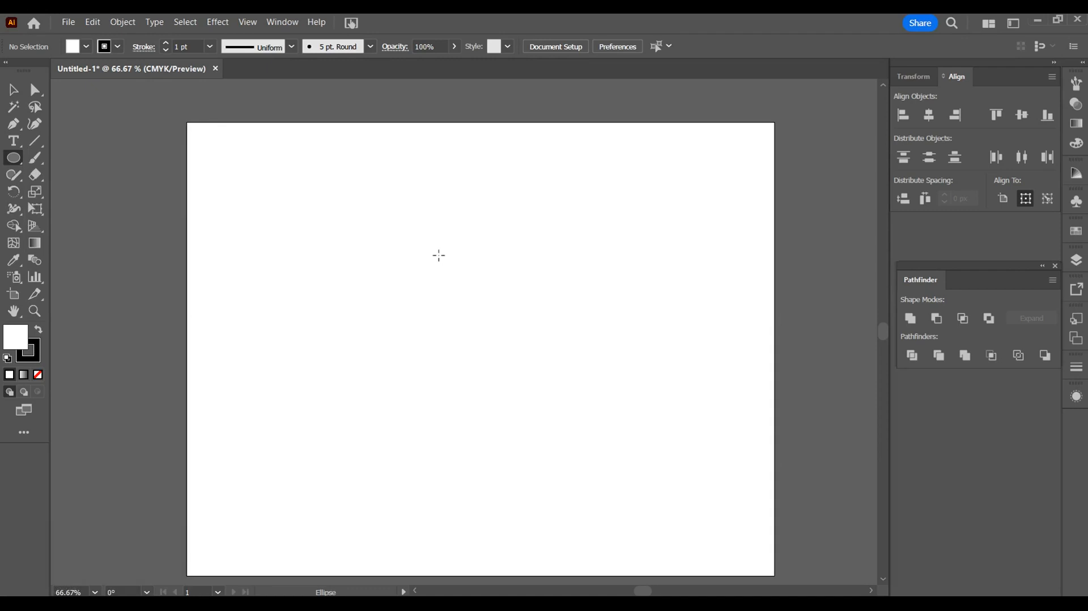
Draw a 200 px by 200 px circle near the middle of the artboard and fill it with yellow
click(438, 255)
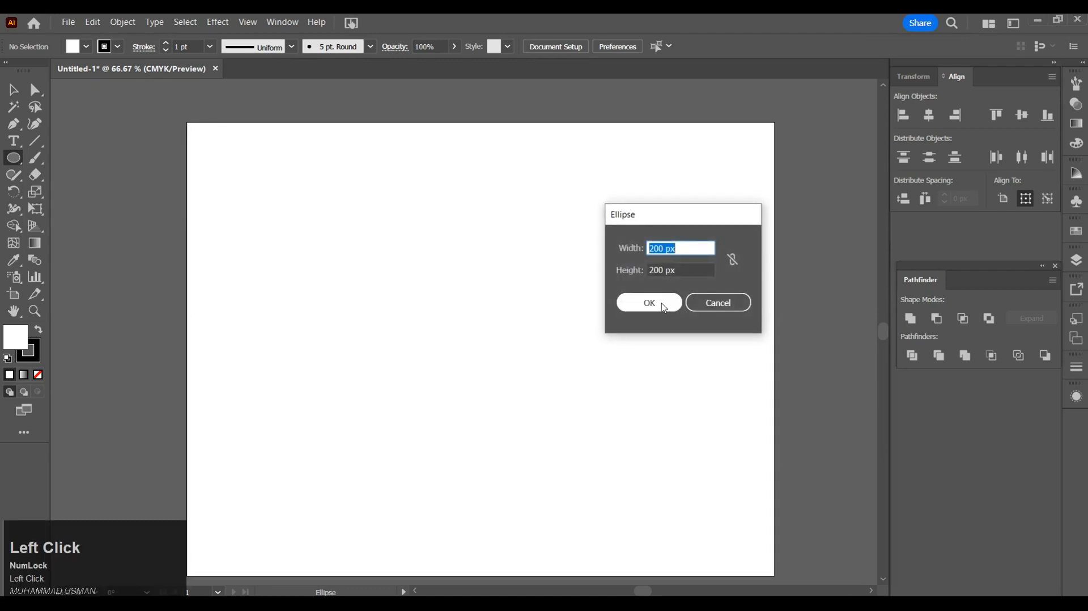
click(672, 299)
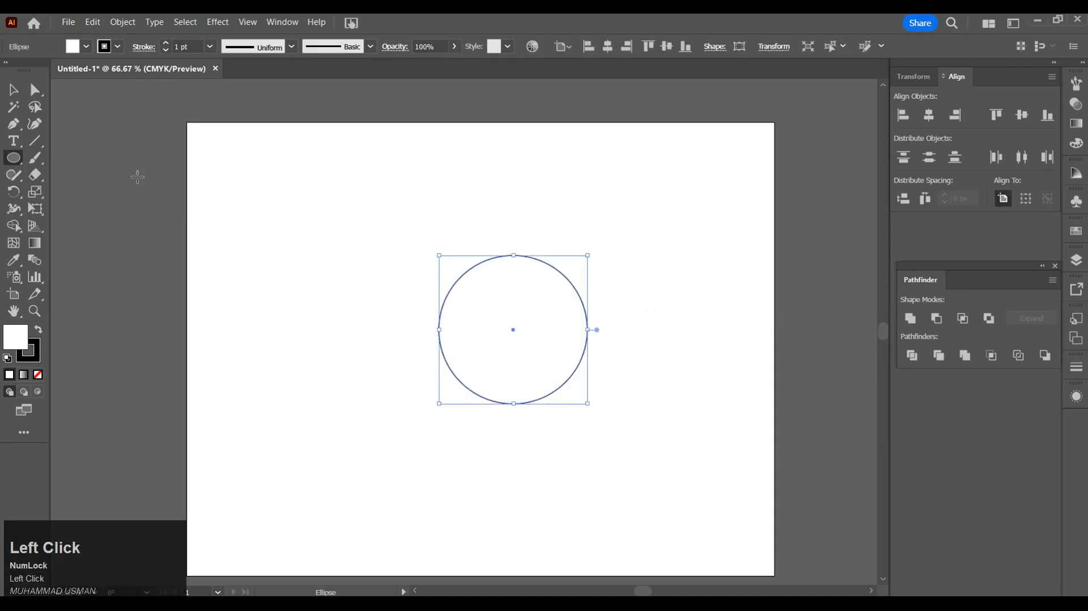
click(12, 95)
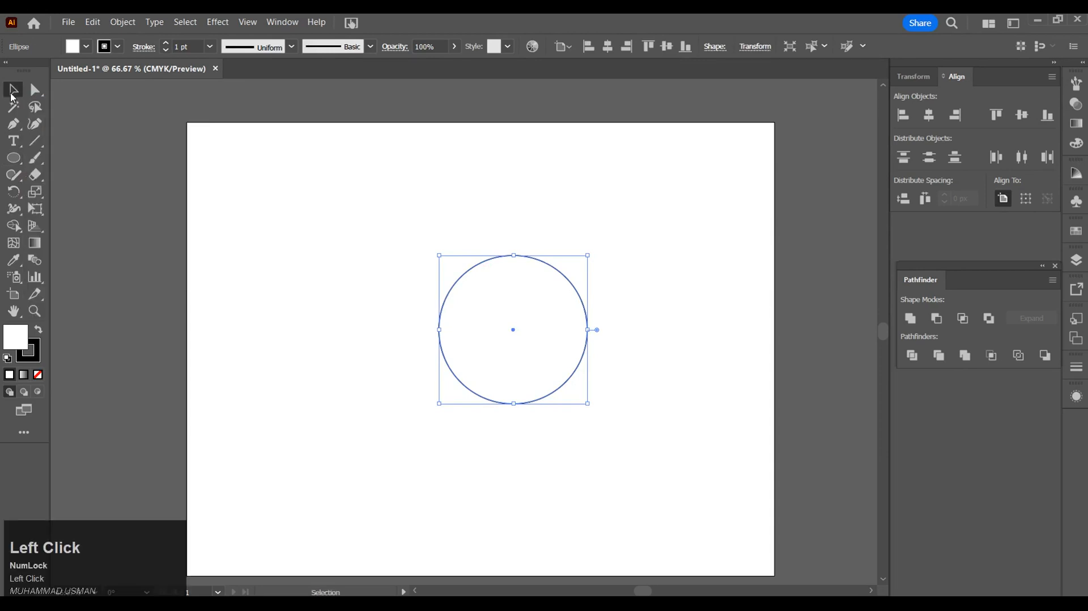
double_click(20, 337)
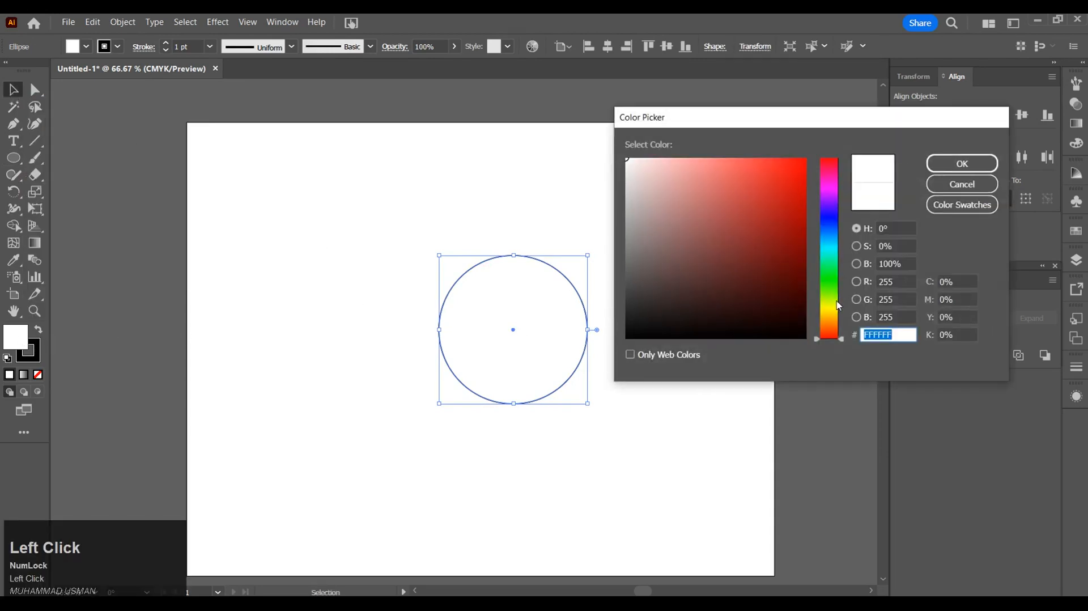
click(837, 307)
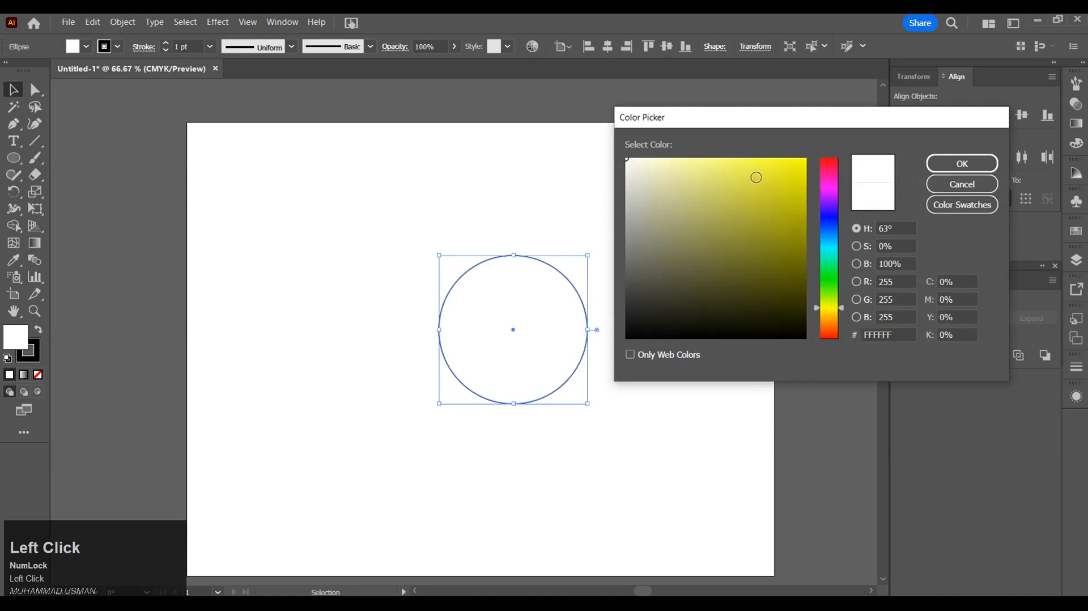
click(752, 169)
click(962, 163)
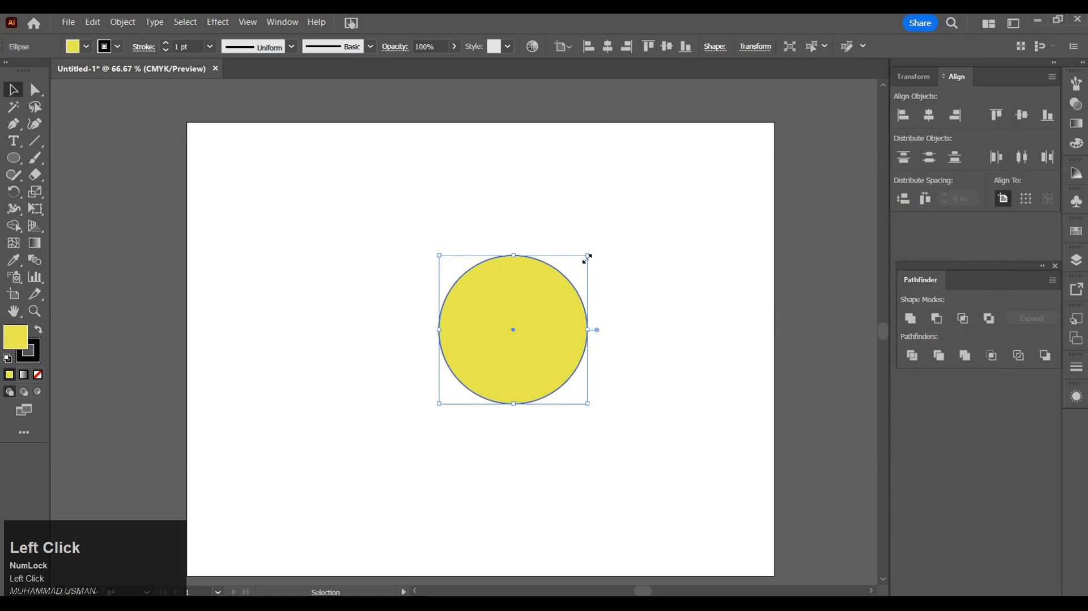
key(shift)
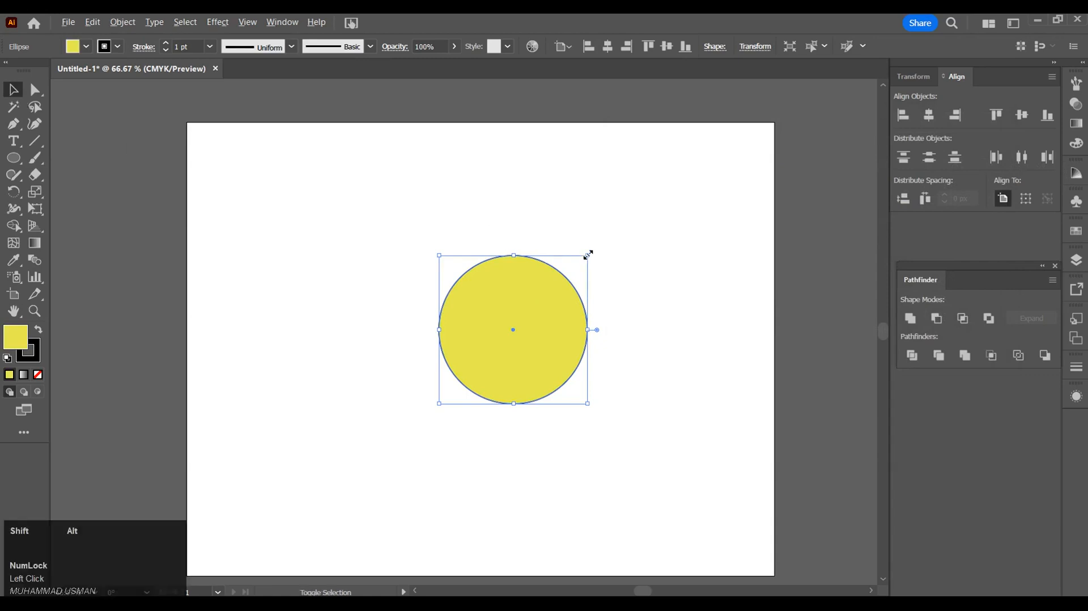
drag(588, 254, 580, 272)
key(ctrl)
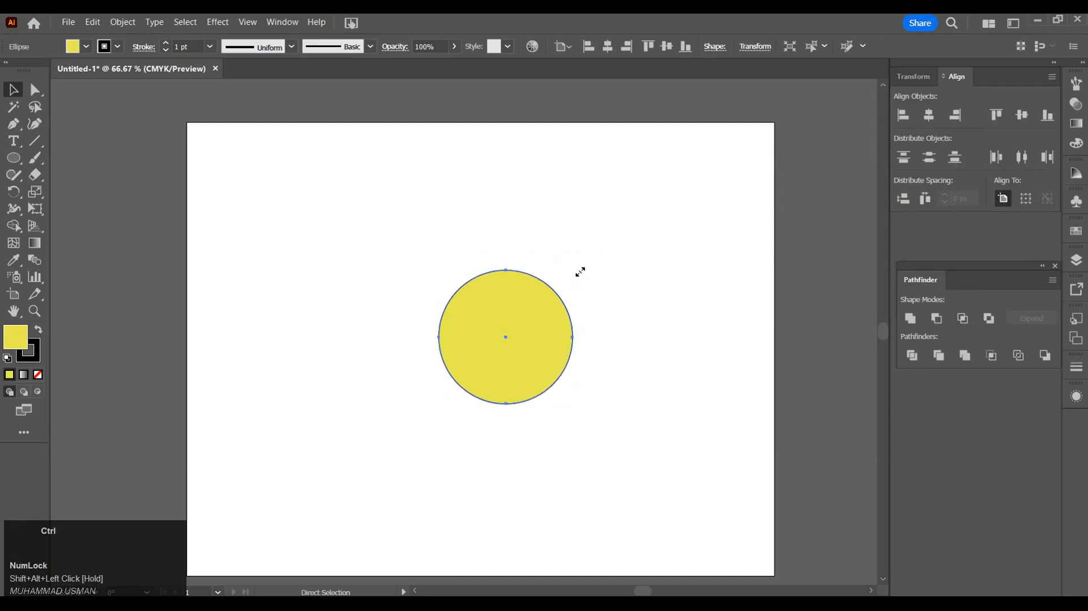
key(ctrl+z)
click(628, 264)
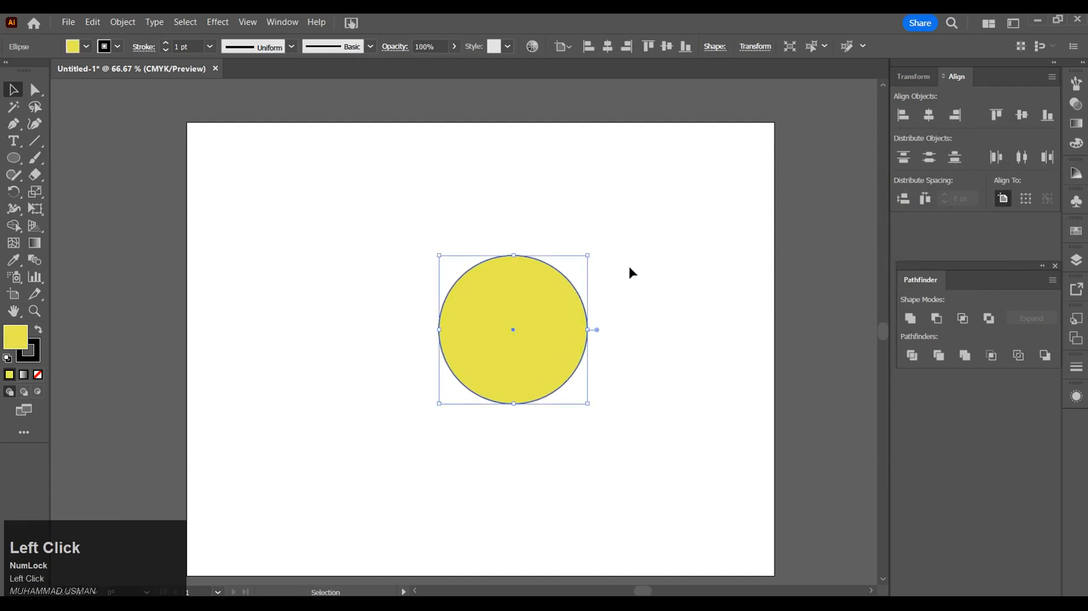
Copy the yellow circle and paste the duplicate directly in front of it
click(557, 291)
click(93, 22)
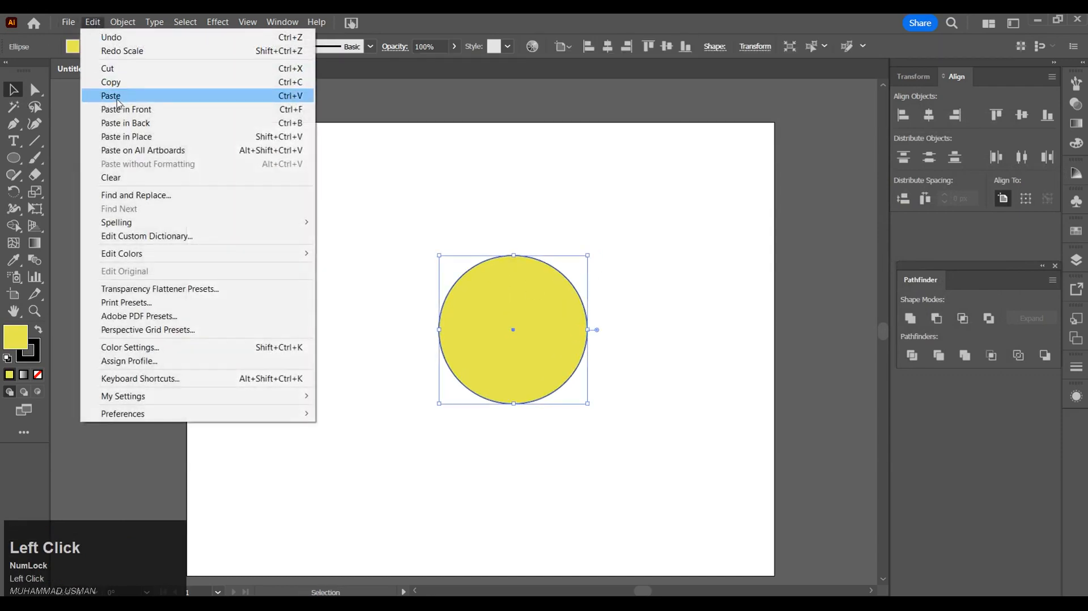
click(114, 82)
click(94, 22)
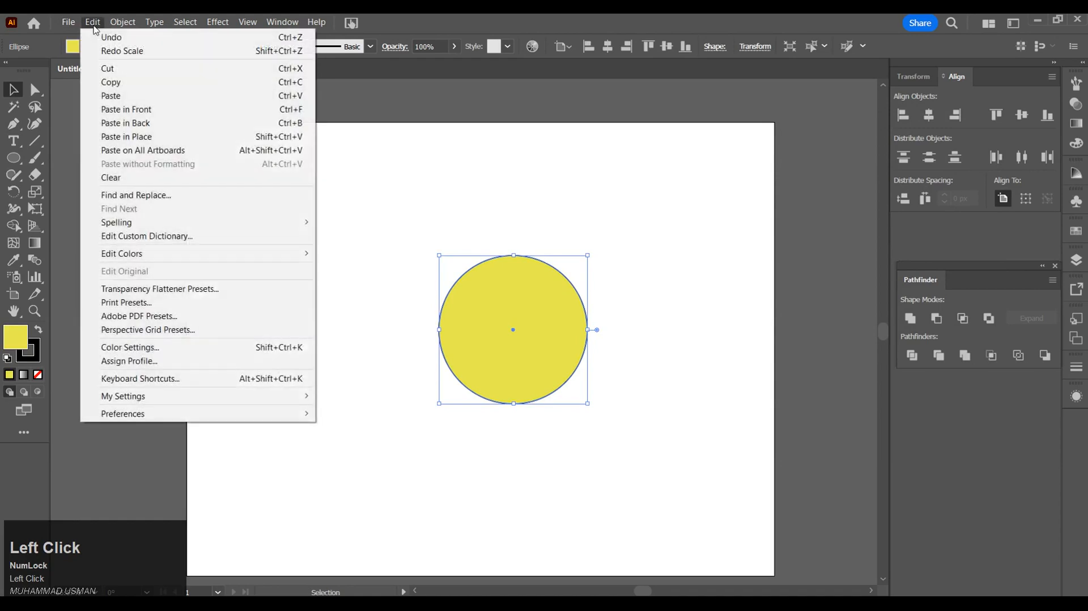
click(126, 111)
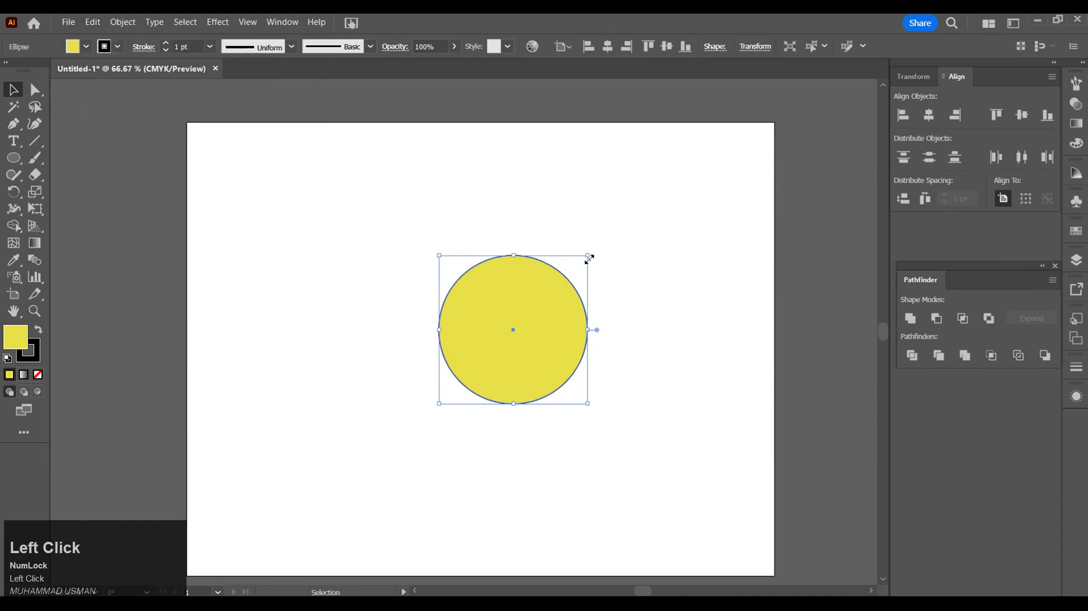
Scale the front circle proportionally around its centre to about half its size
drag(589, 257, 574, 293)
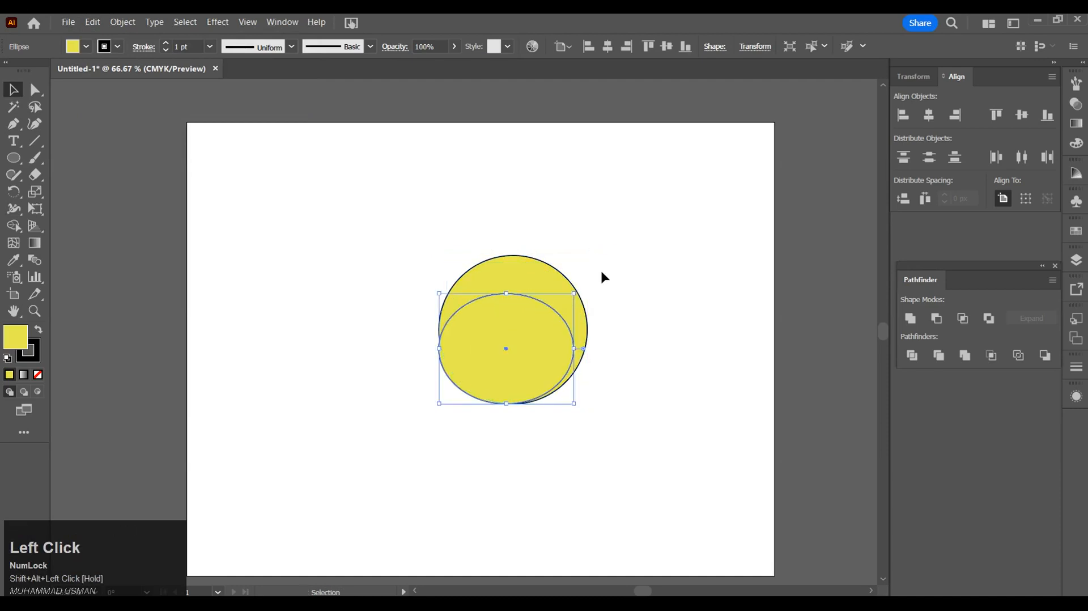
key(ctrl+z)
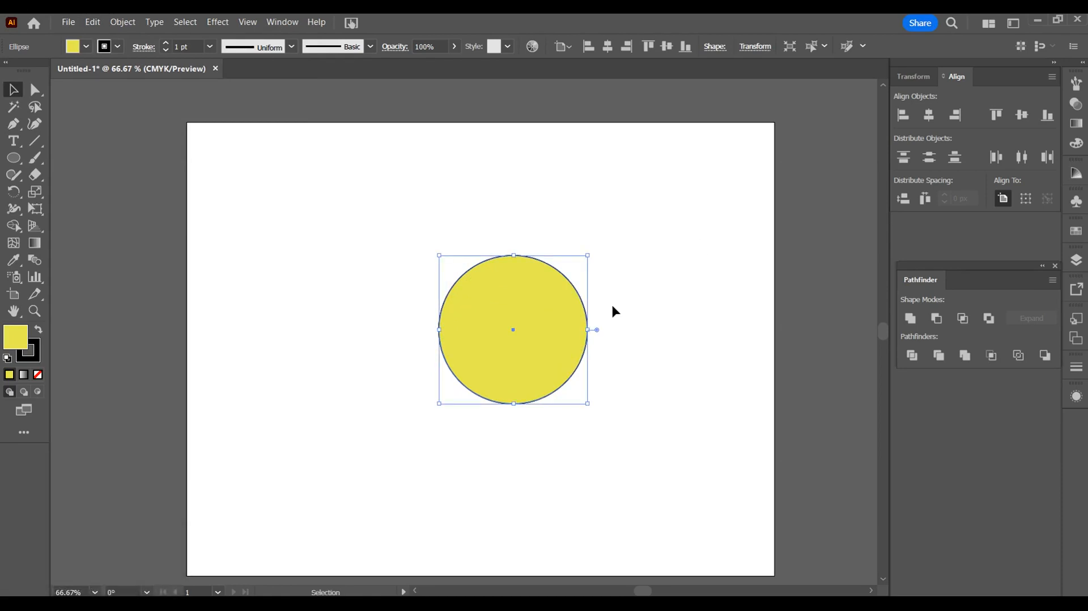
drag(588, 255, 563, 299)
click(625, 220)
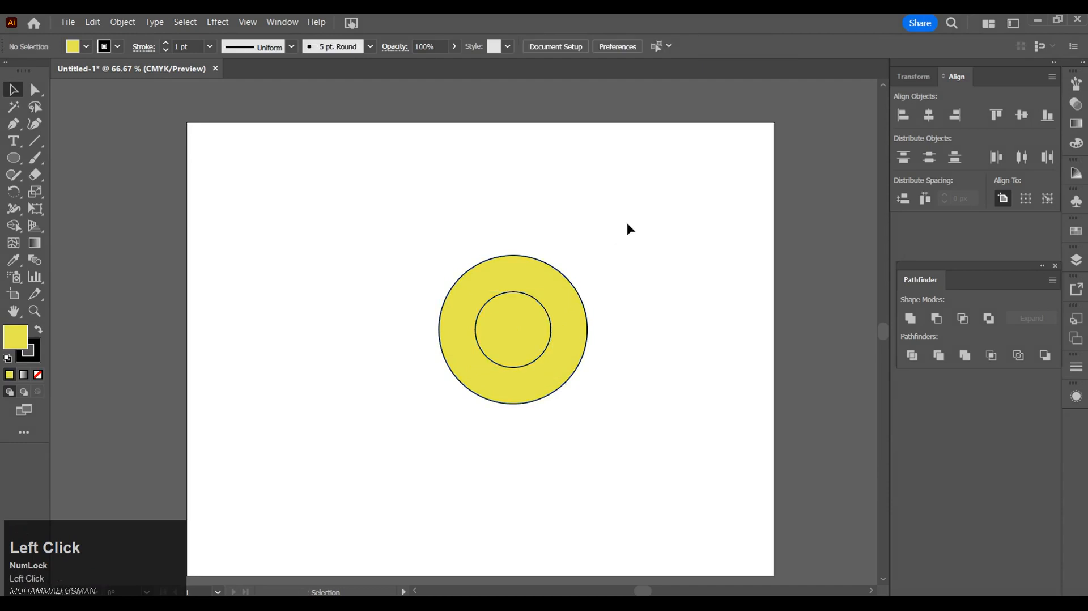
Cut the inner circle out of the outer one with the Exclude shape mode to form a ring
drag(500, 329, 656, 458)
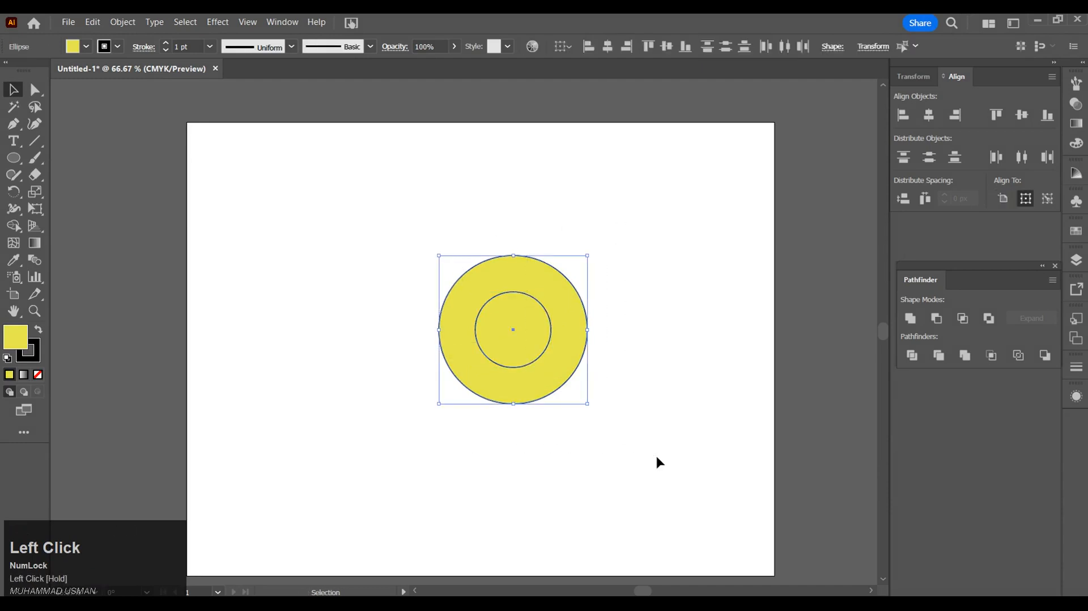
click(989, 318)
click(492, 447)
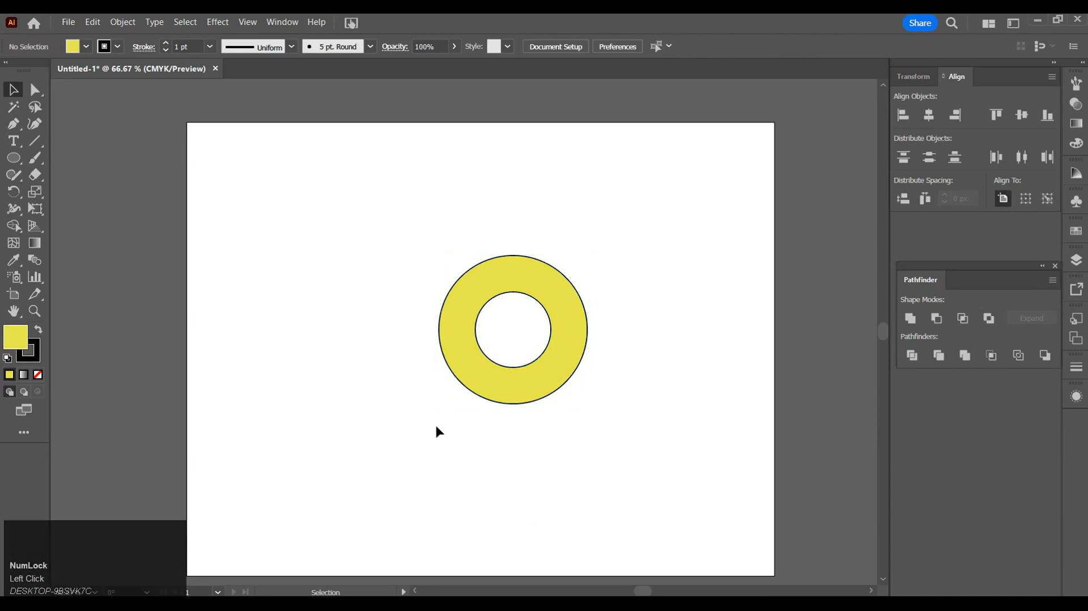
Draw a vertical rectangle about 50 px wide and 250 px tall, flush with the ring's left edge and rising above it
click(20, 166)
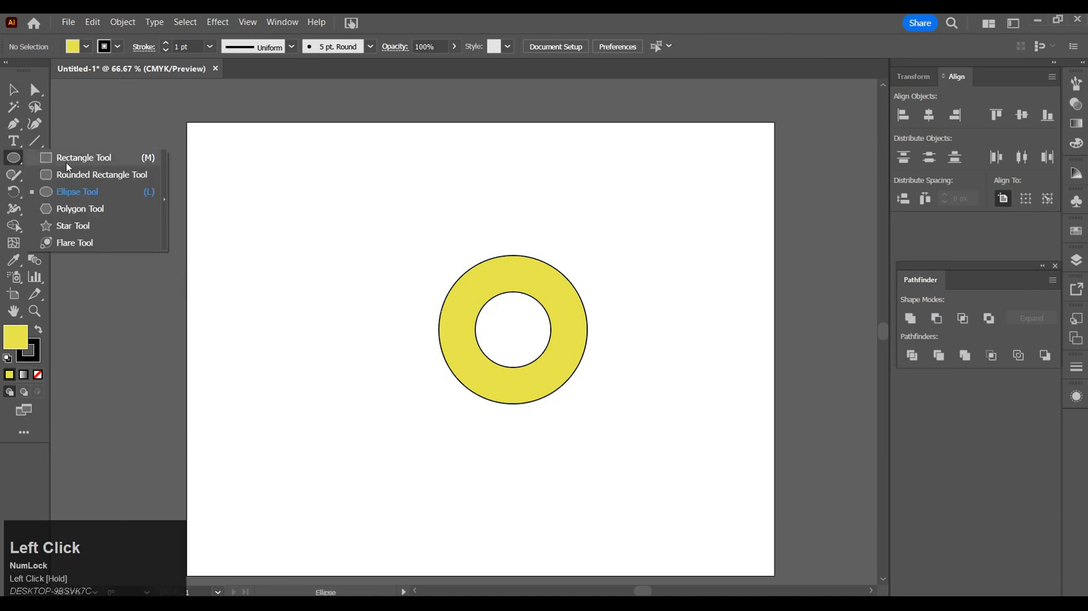
click(66, 163)
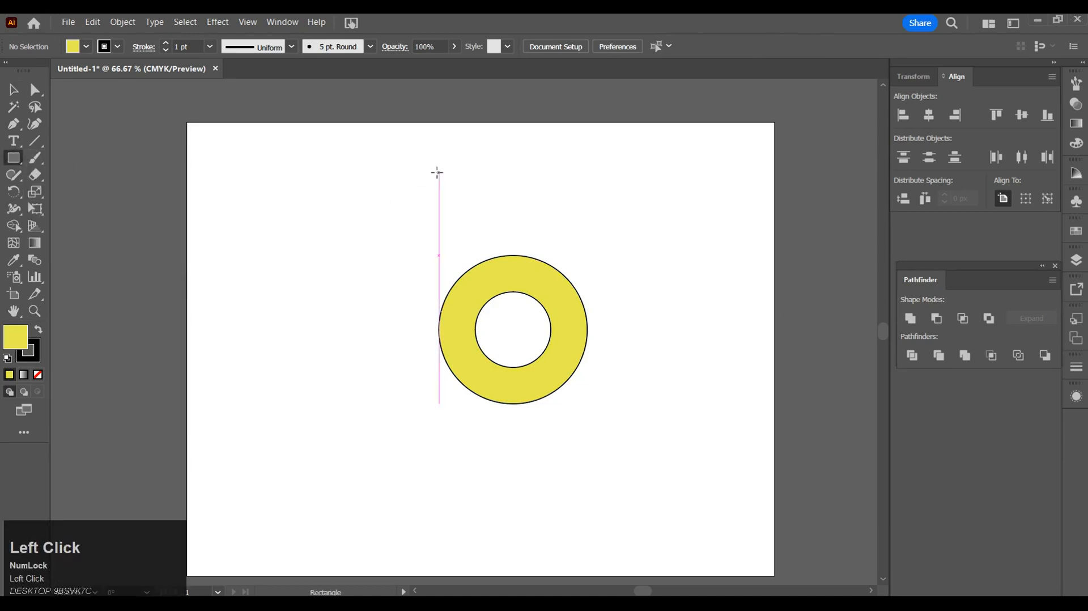
drag(438, 159, 478, 346)
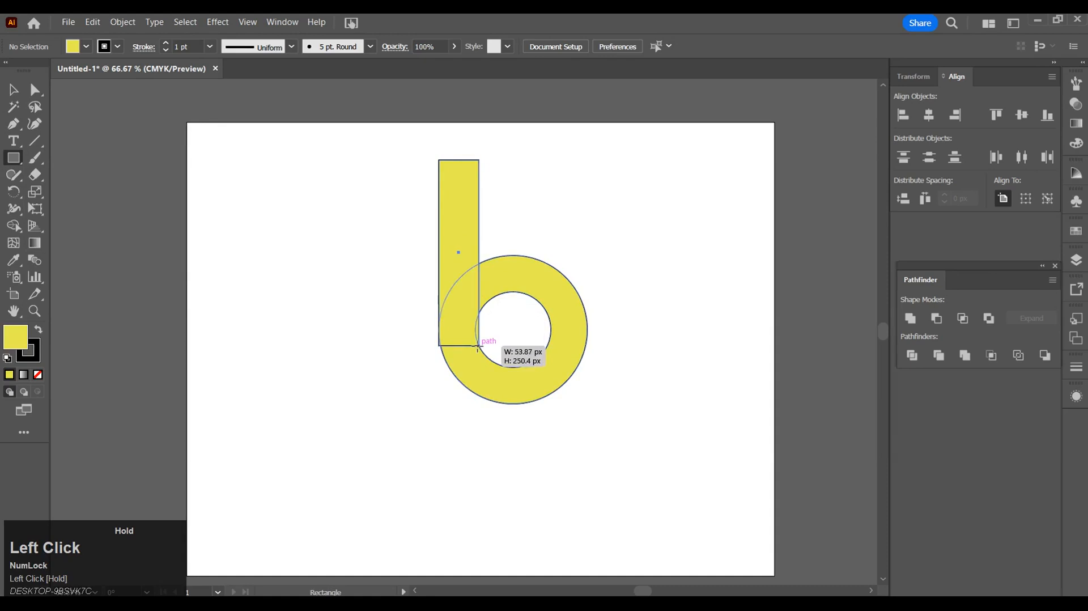
drag(477, 346, 477, 349)
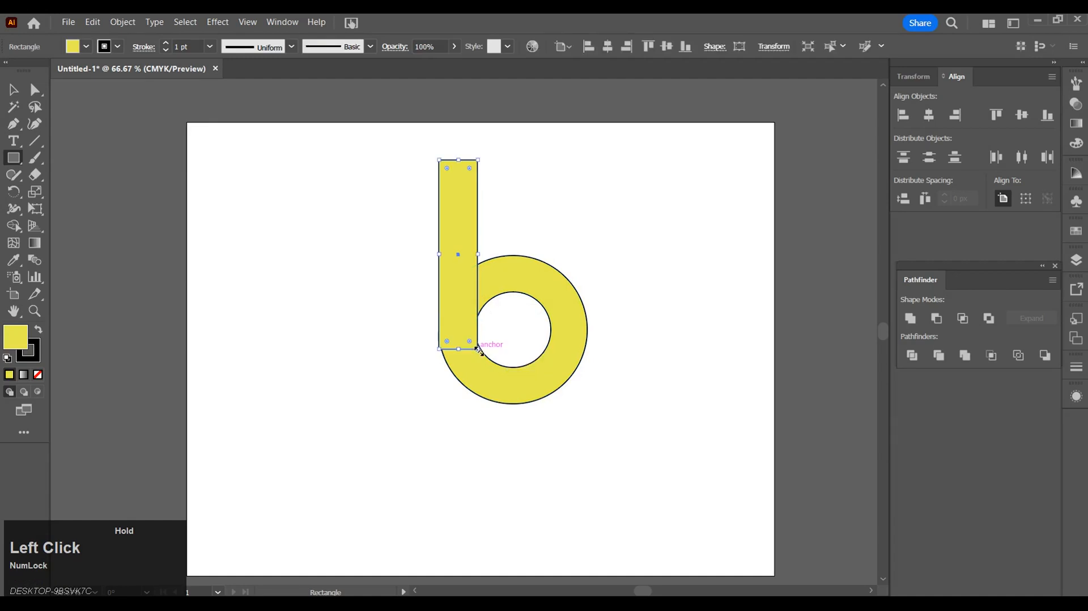
click(13, 89)
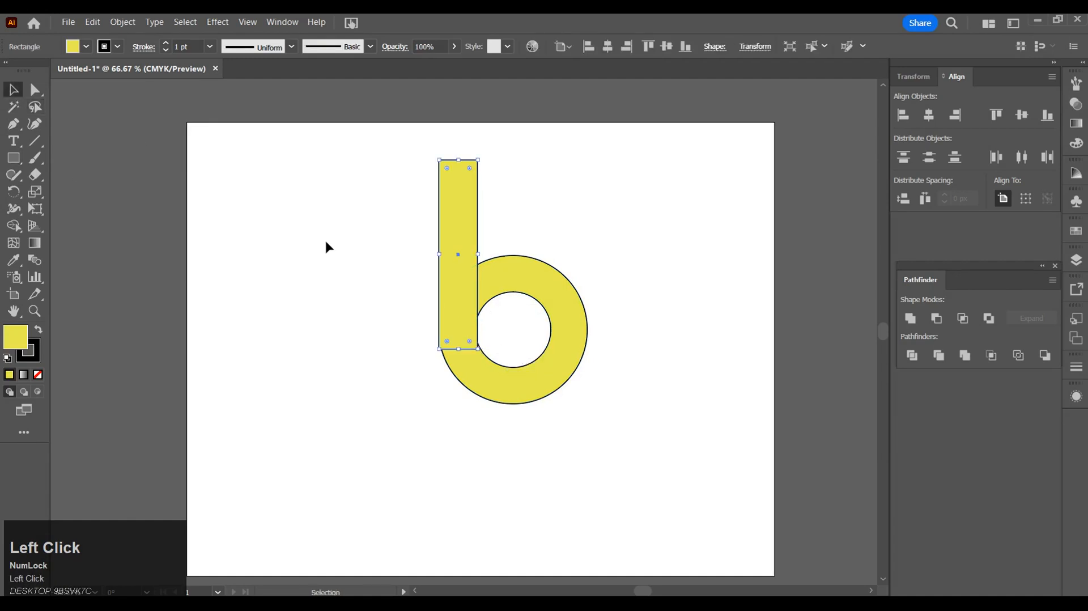
click(368, 252)
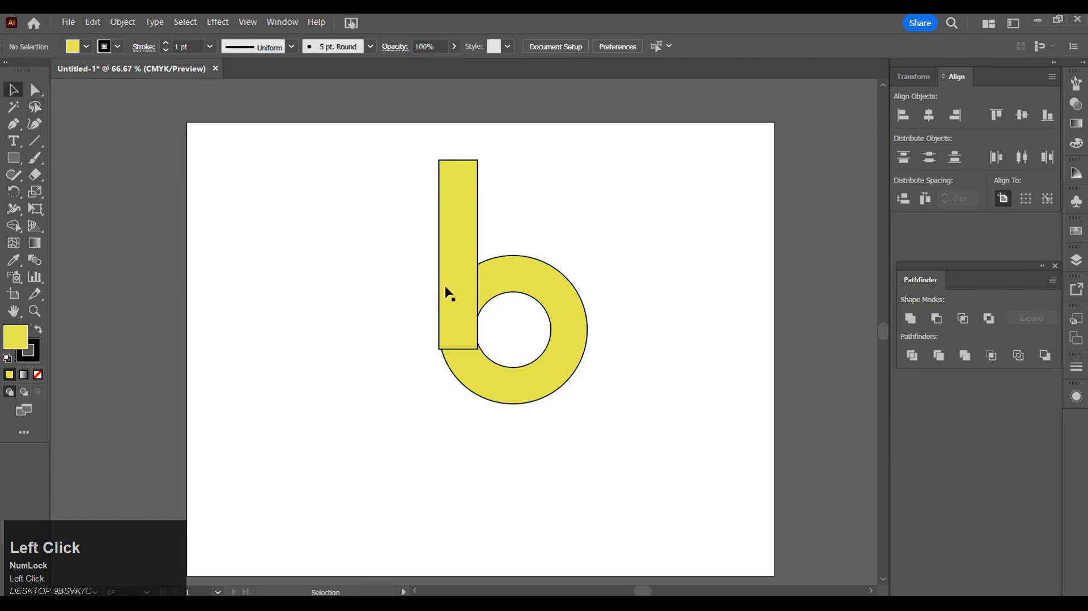
Widen the vertical rectangle slightly on its right side so it reaches into the ring's hole
click(473, 310)
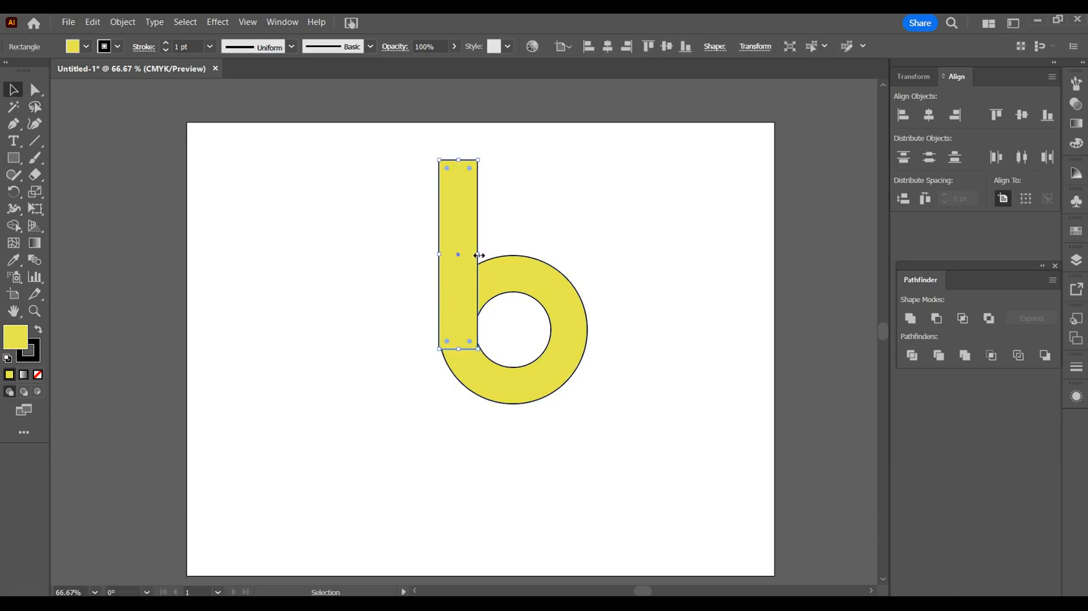
drag(479, 255, 484, 255)
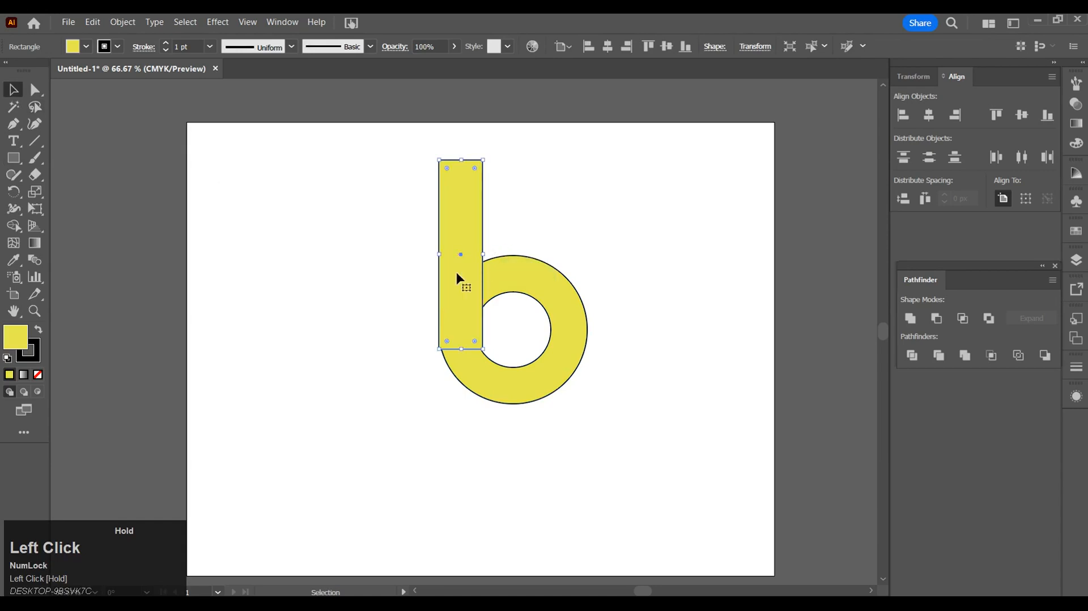
click(405, 254)
Divide the rectangle and ring along their overlaps with Pathfinder, and ungroup the resulting pieces
drag(405, 146, 607, 469)
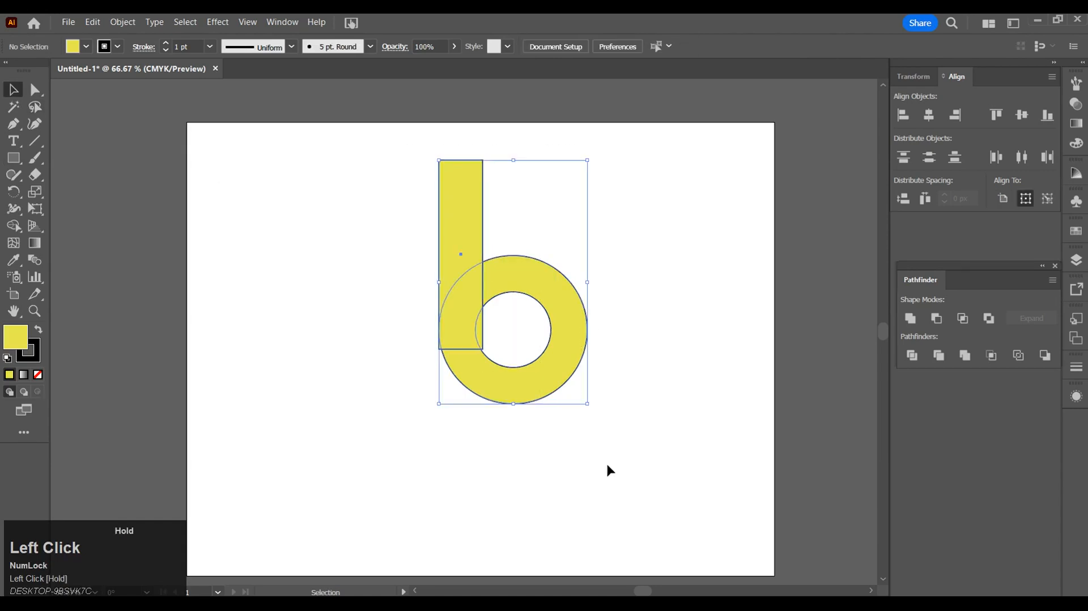
click(912, 355)
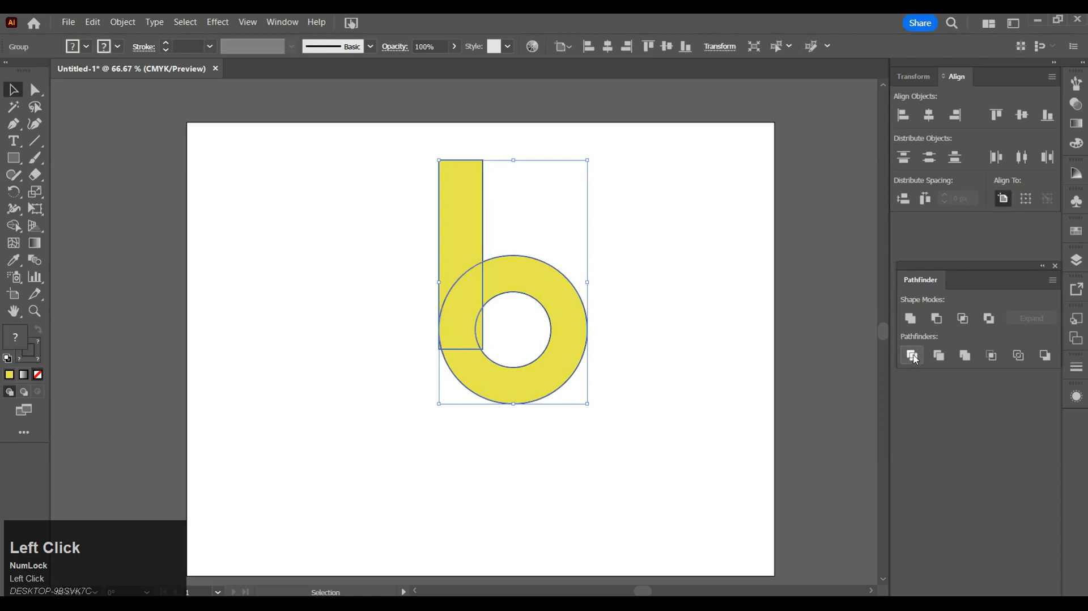
click(607, 337)
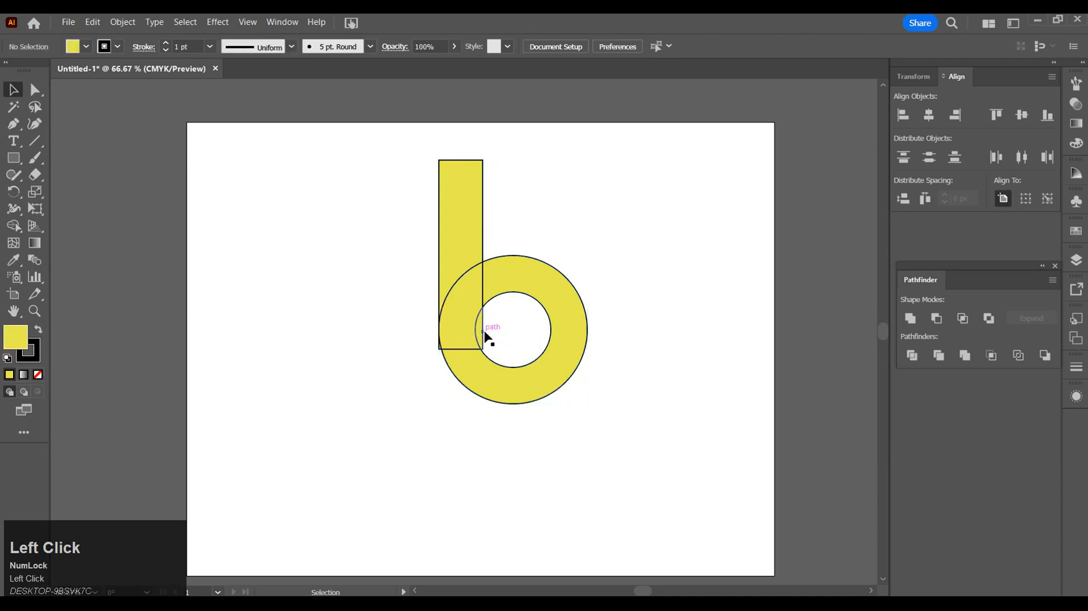
right_click(469, 302)
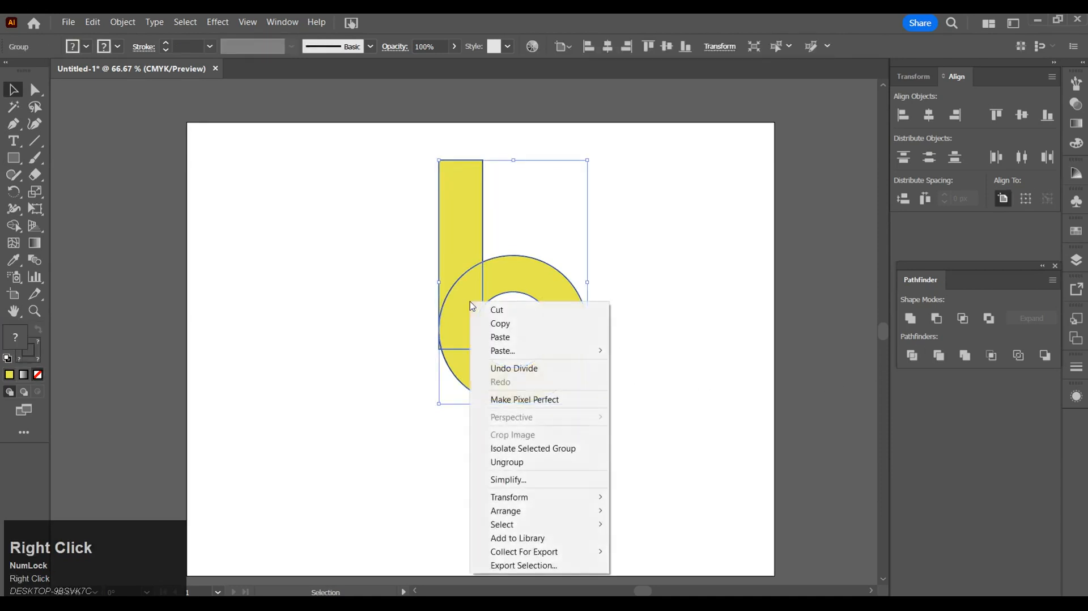
click(498, 462)
click(512, 426)
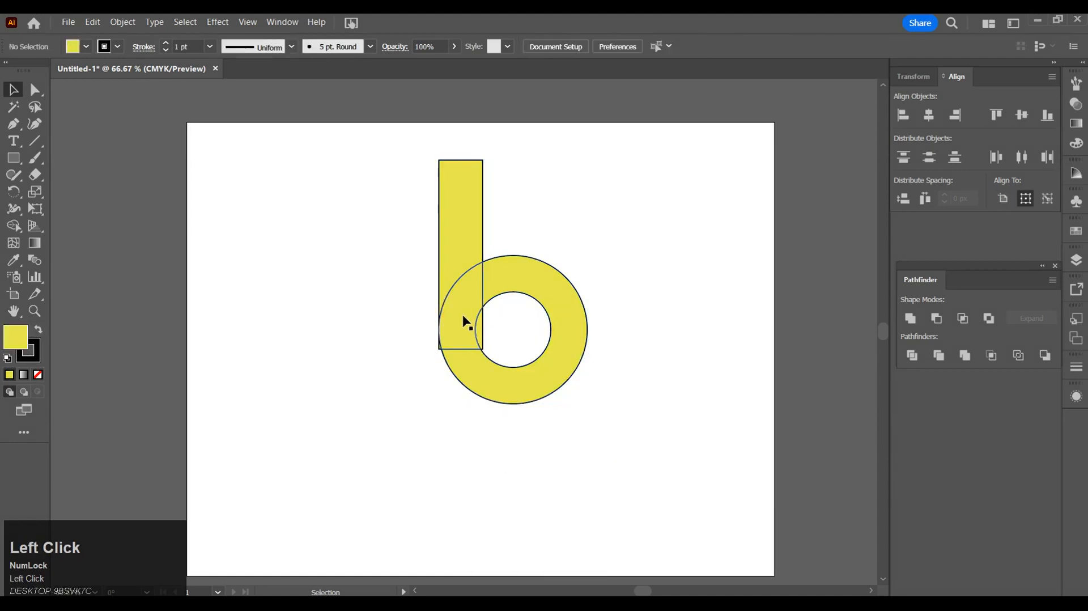
Delete the leftover rectangle pieces inside the ring's hole and outside the ring's lower-left edge
drag(478, 333, 632, 448)
key(Delete)
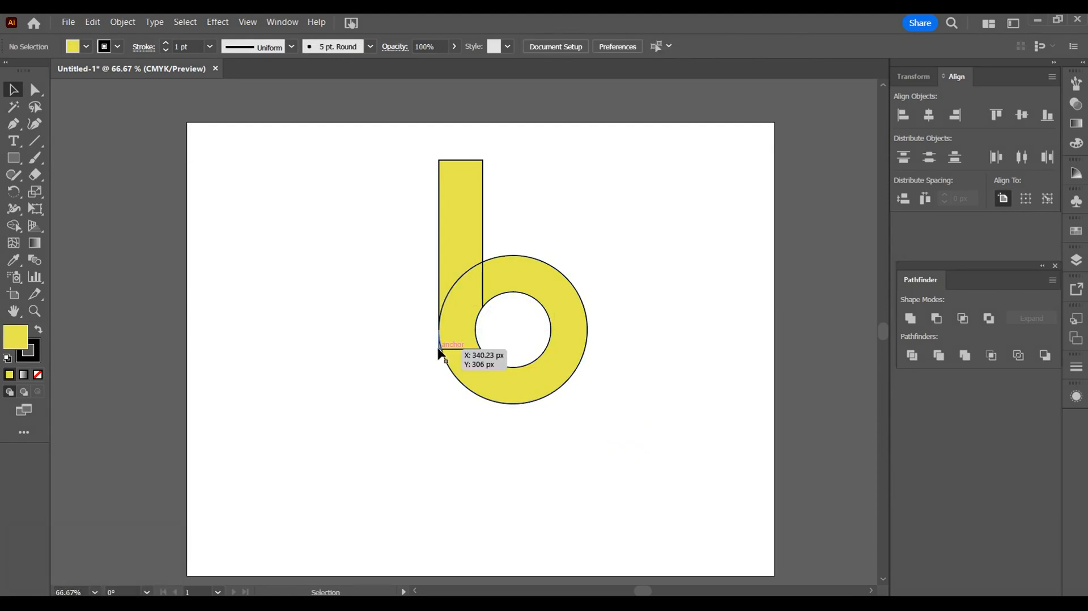
drag(440, 350, 429, 397)
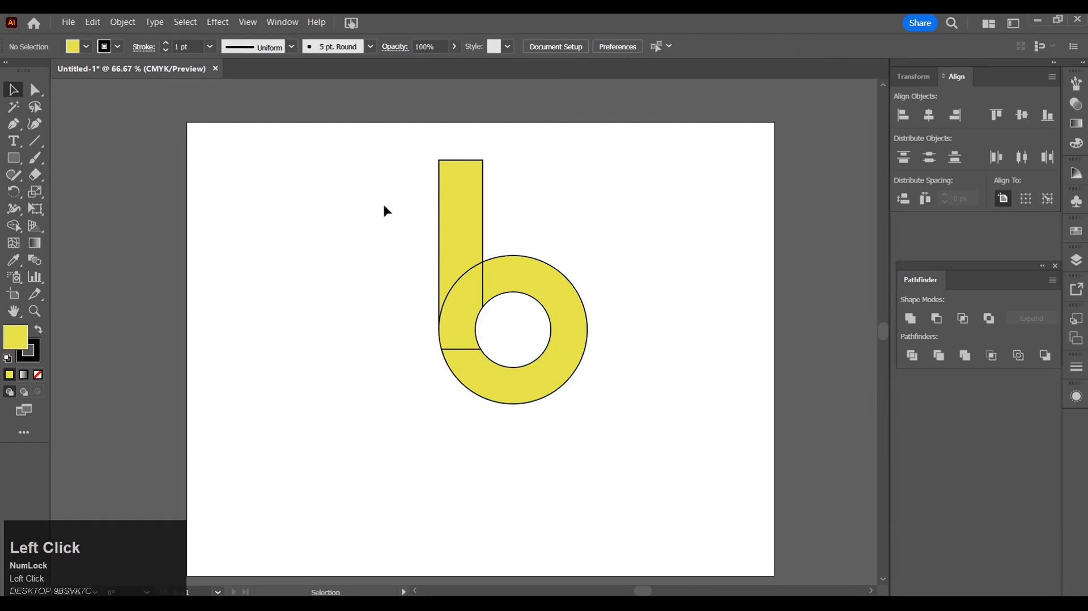
Merge the stem and all ring pieces into a single letter b shape with the Shape Builder tool
drag(369, 151, 600, 453)
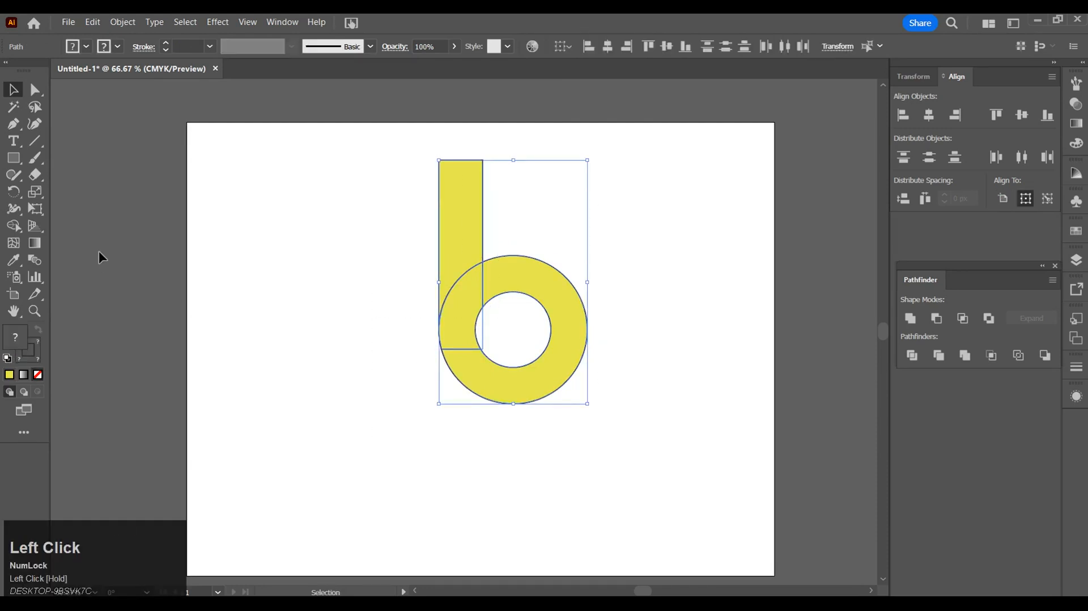
click(33, 227)
click(15, 226)
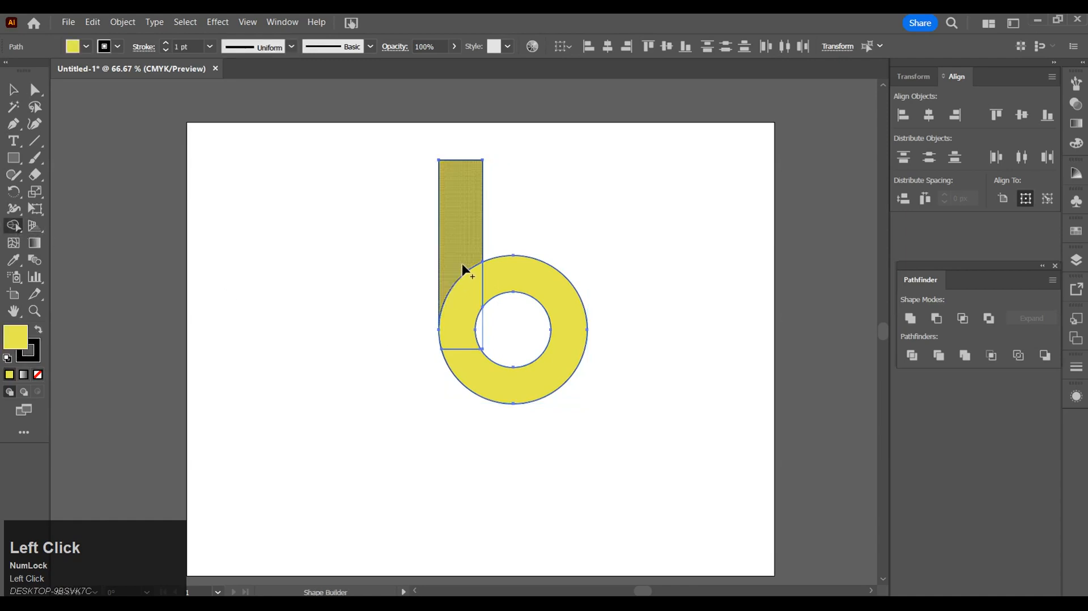
drag(457, 253, 469, 380)
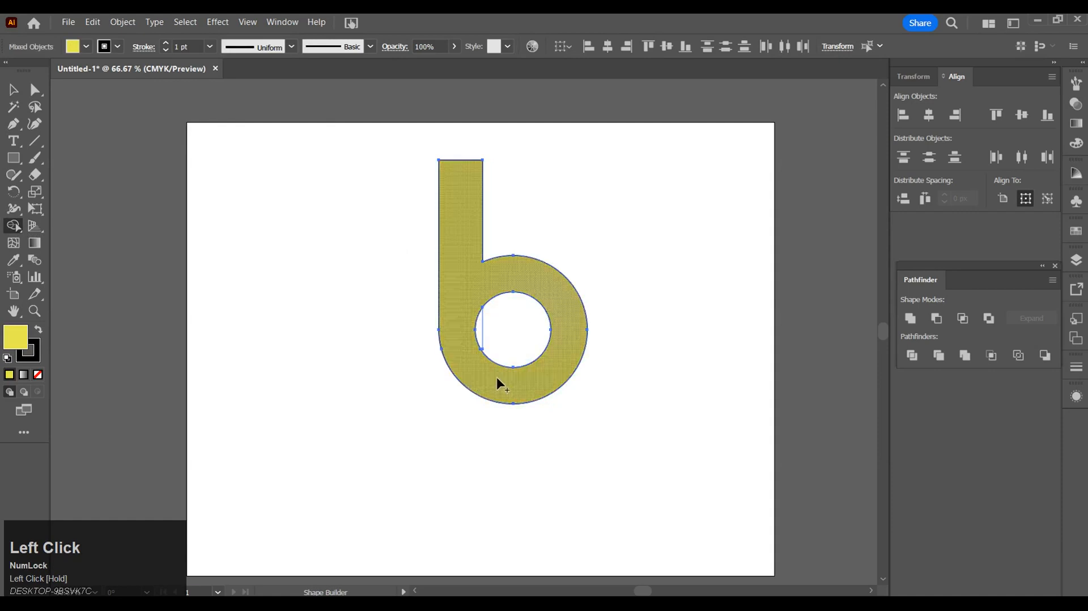
Round the inner corner where the letter b's stem meets the ring to a radius of about 34.5 px
click(13, 89)
click(385, 247)
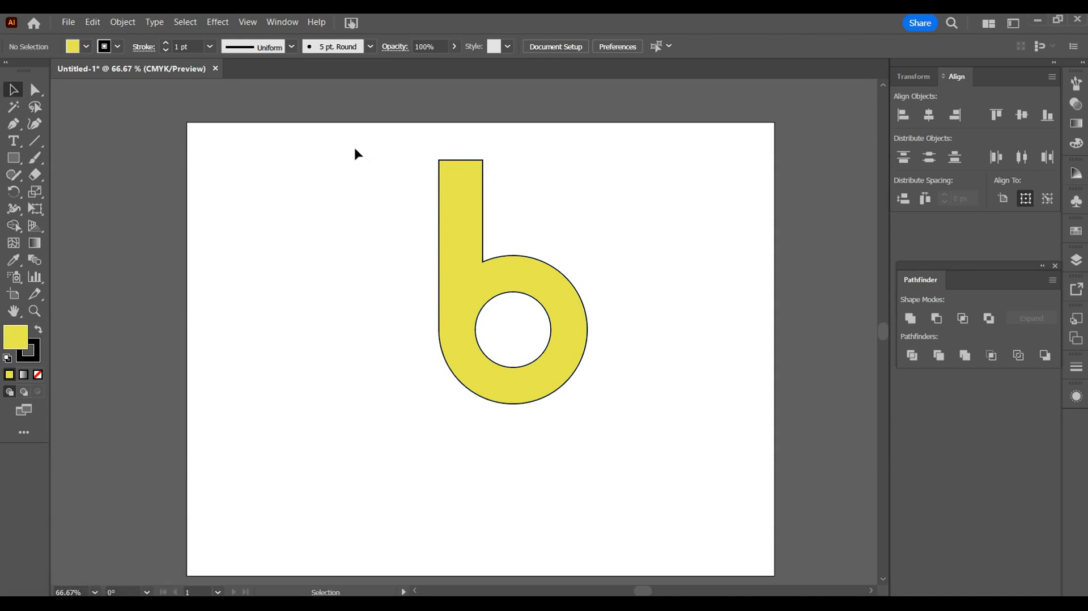
click(35, 89)
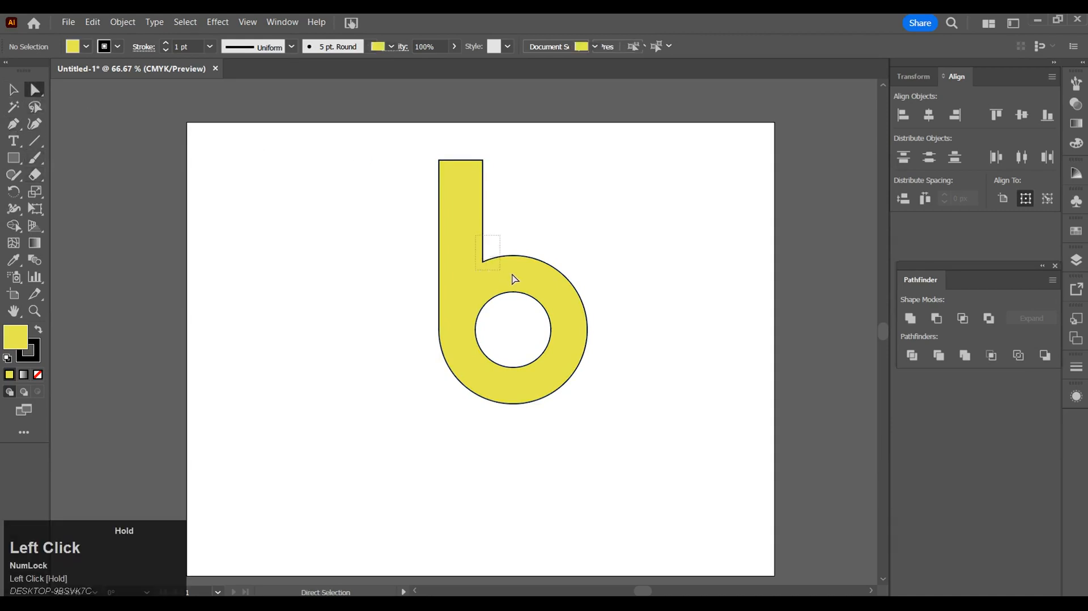
click(489, 254)
drag(489, 253, 510, 236)
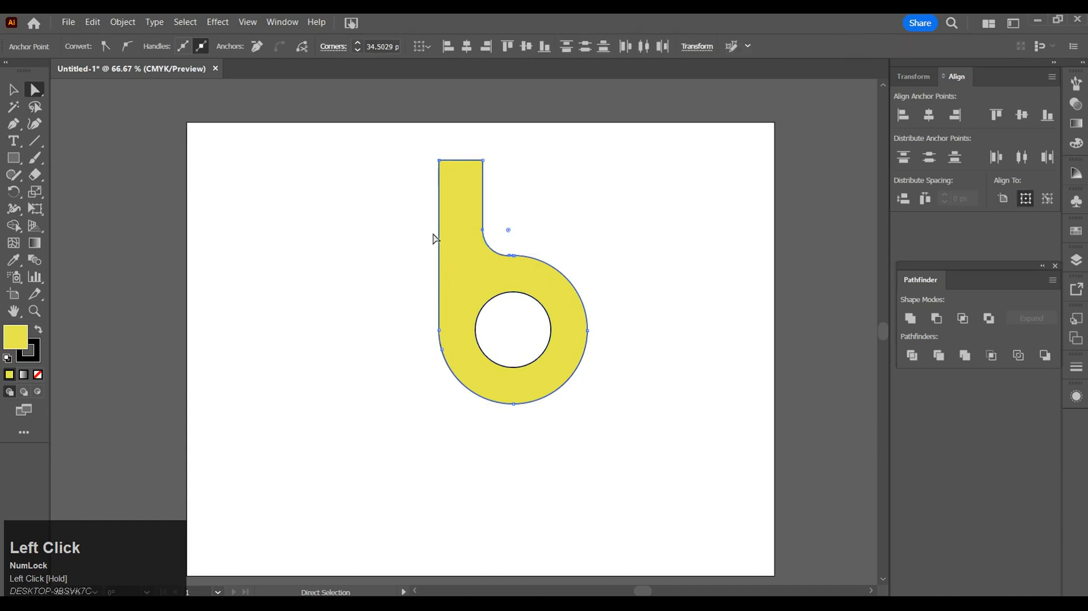
click(432, 159)
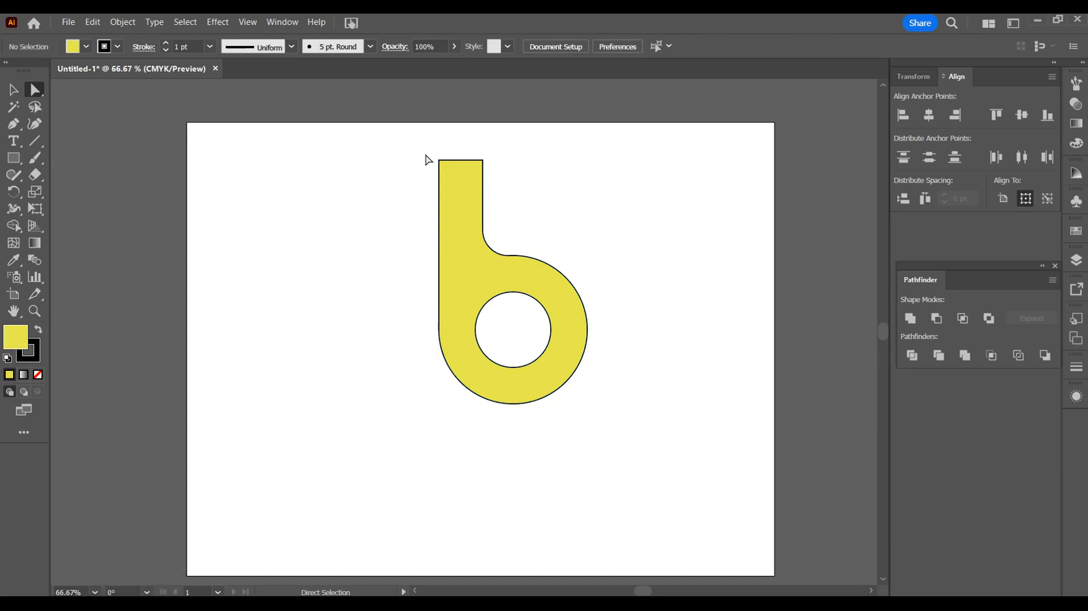
Move the whole letter b down to the lower part of the artboard
drag(419, 153, 643, 492)
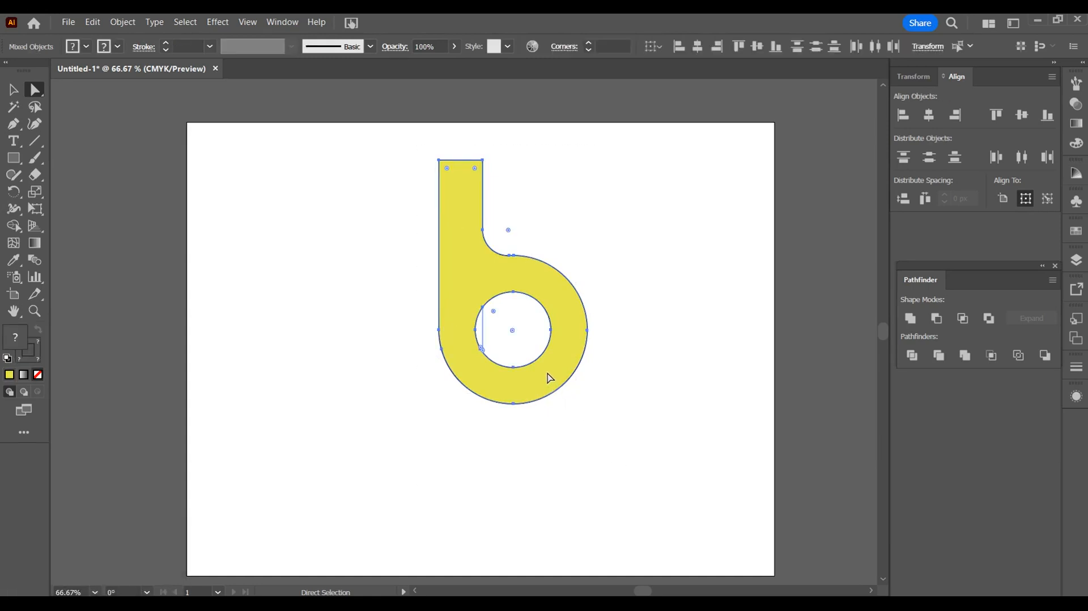
drag(551, 373, 564, 506)
click(452, 277)
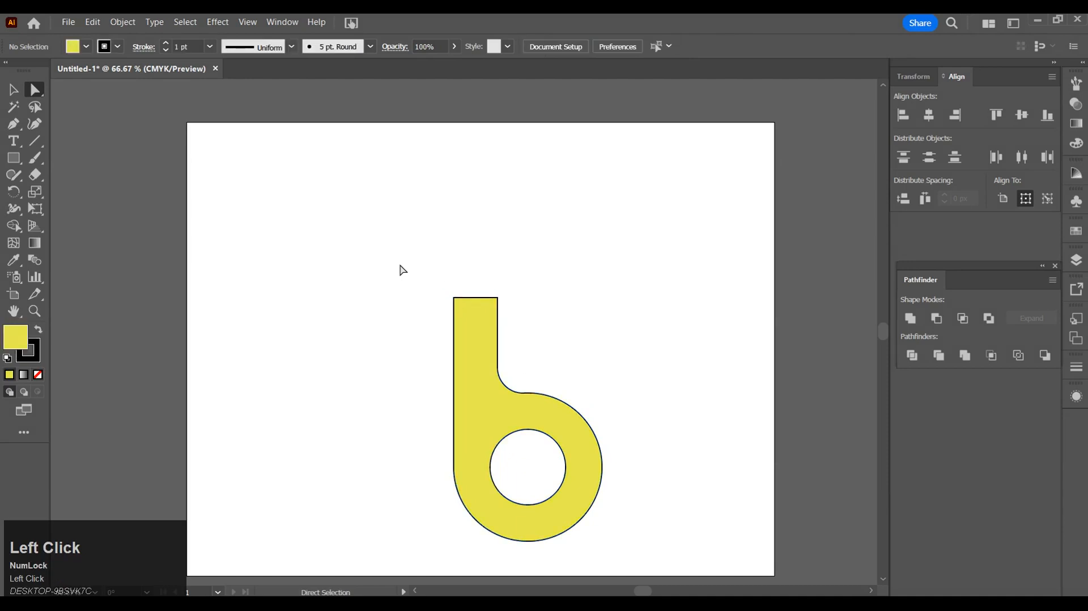
Scale the whole letter b down proportionally to roughly half its size
click(14, 89)
drag(436, 271, 619, 552)
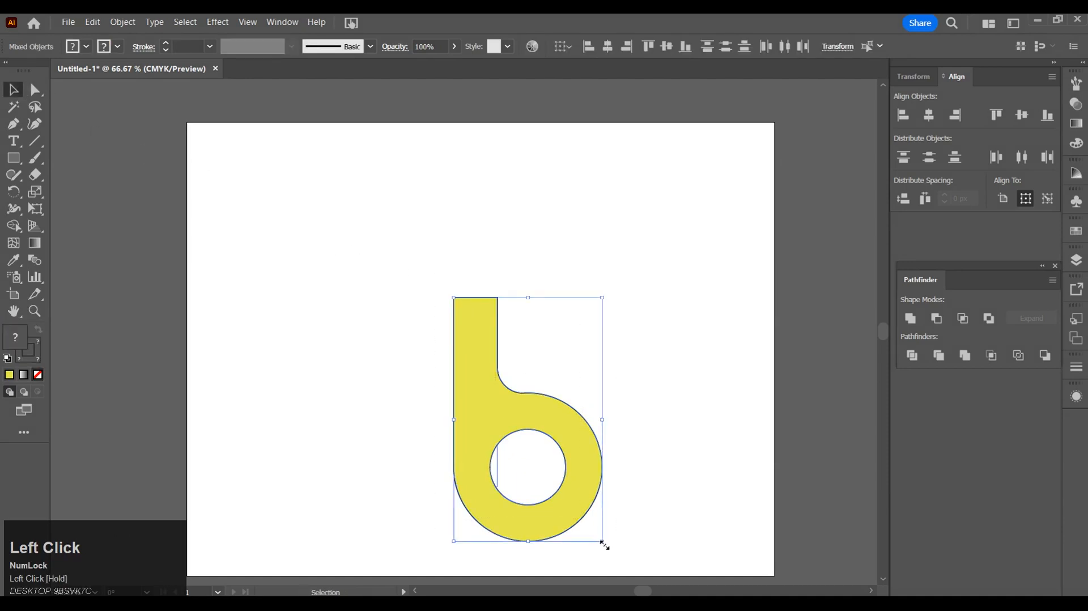
drag(601, 542, 568, 486)
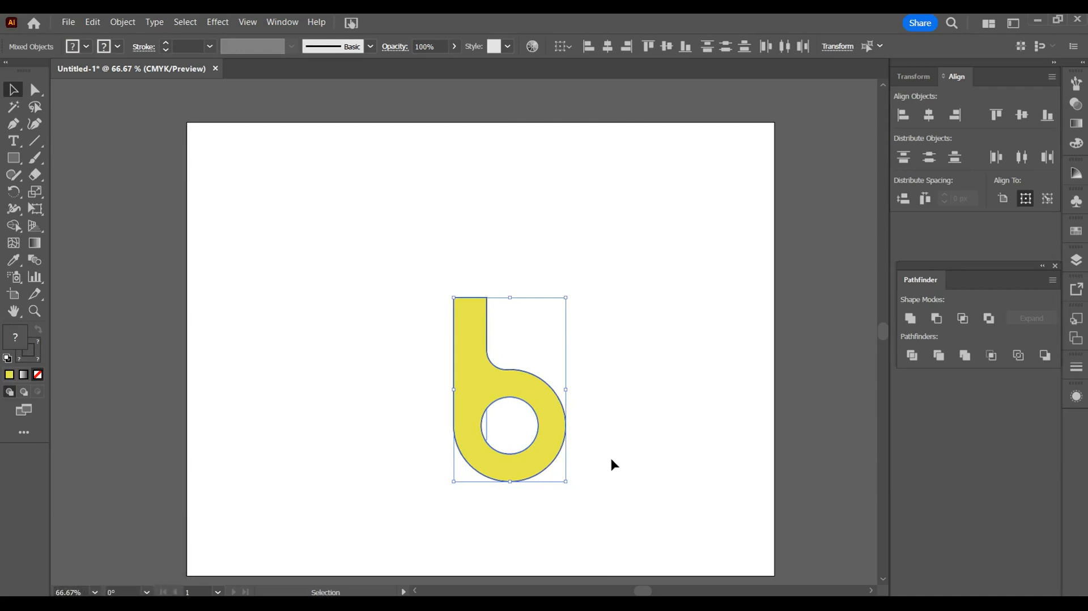
drag(569, 485, 554, 456)
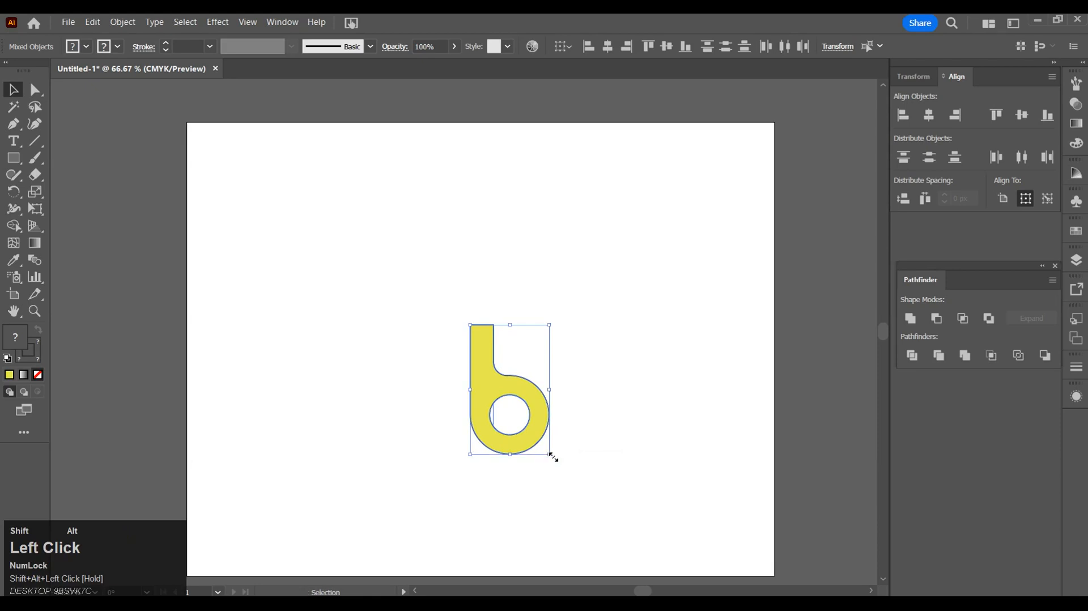
click(611, 323)
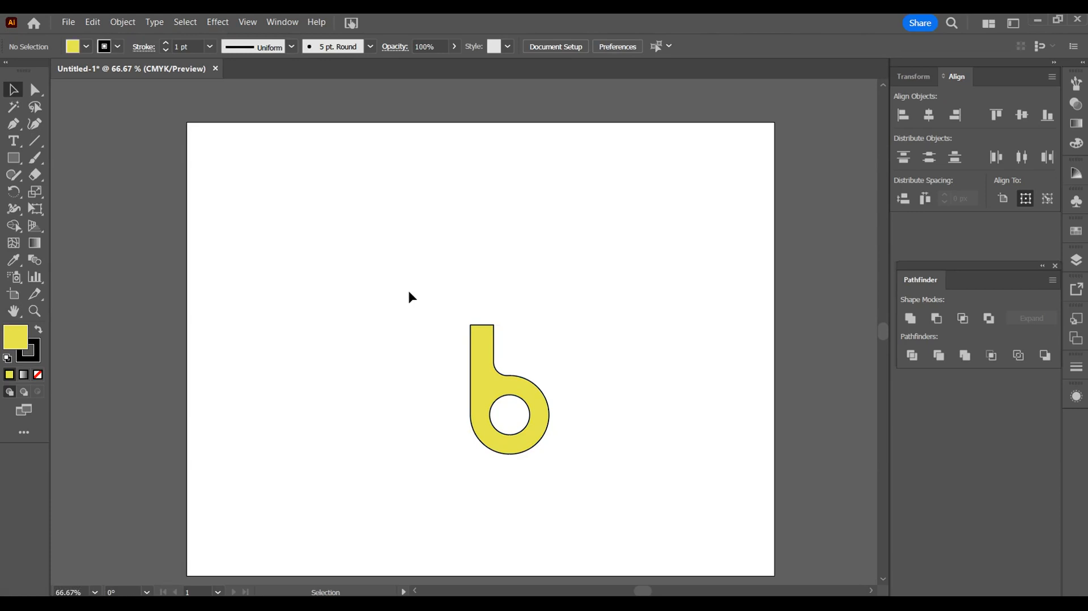
Draw a tall, narrow rectangle about 26 px wide just above the stem and fill it with medium green
click(13, 158)
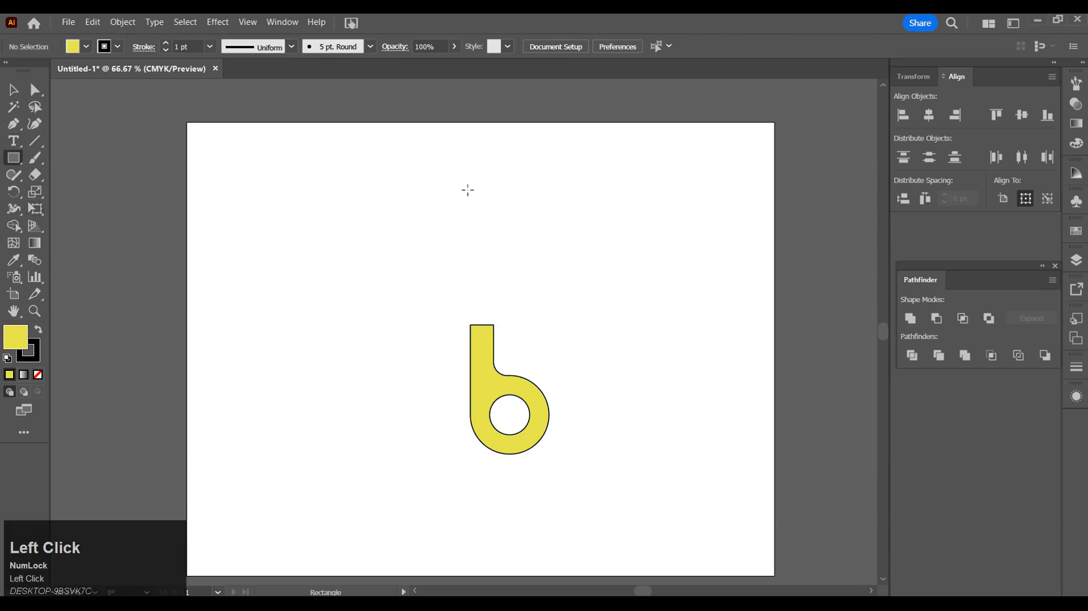
mouse_move(470, 182)
mouse_down()
mouse_move(491, 233)
mouse_move(489, 319)
mouse_up()
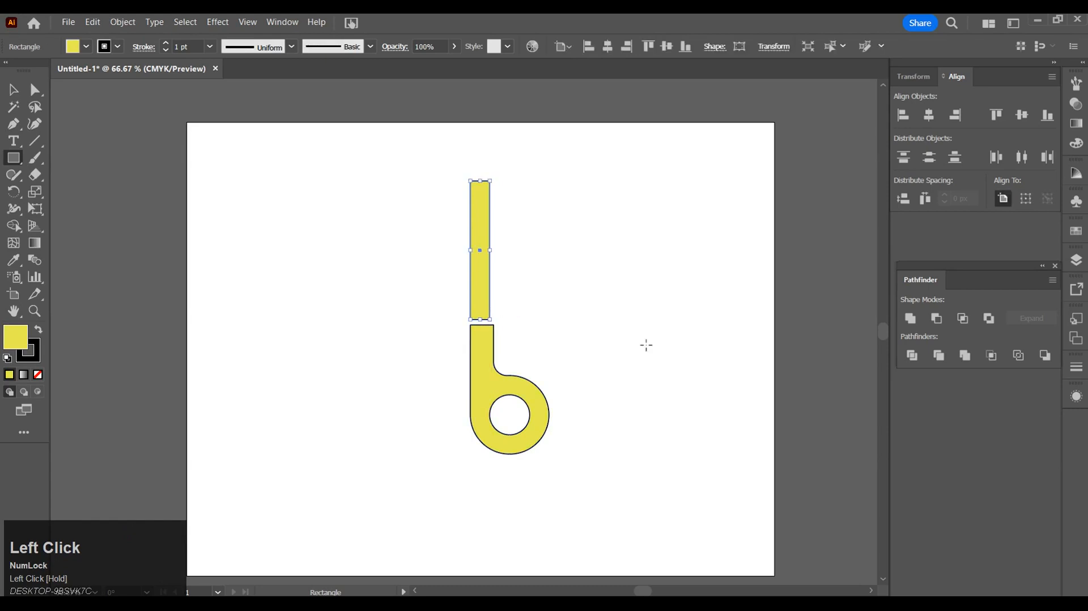
click(12, 90)
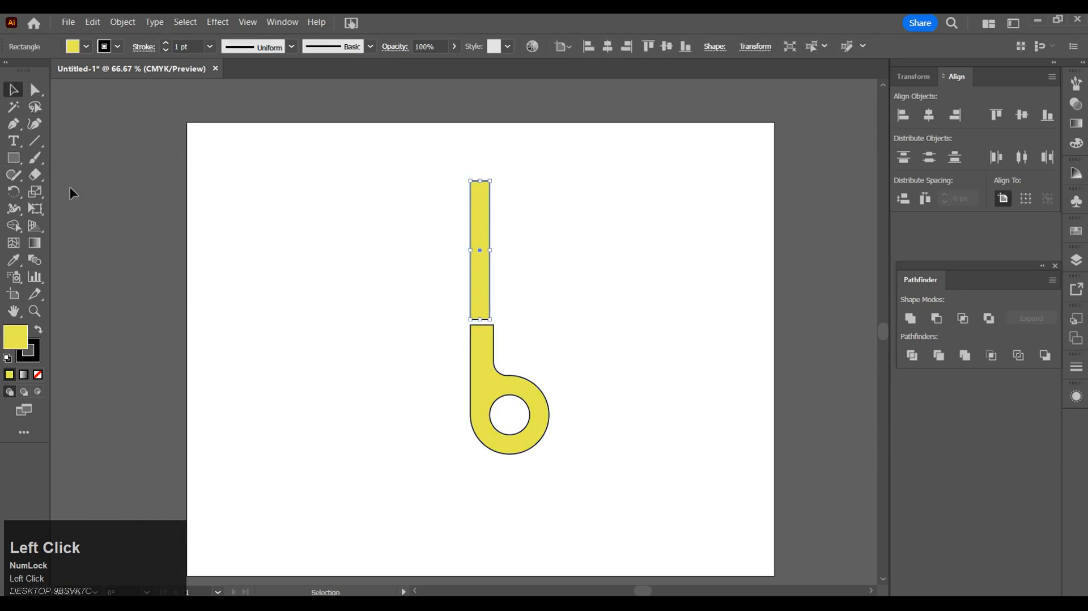
double_click(23, 339)
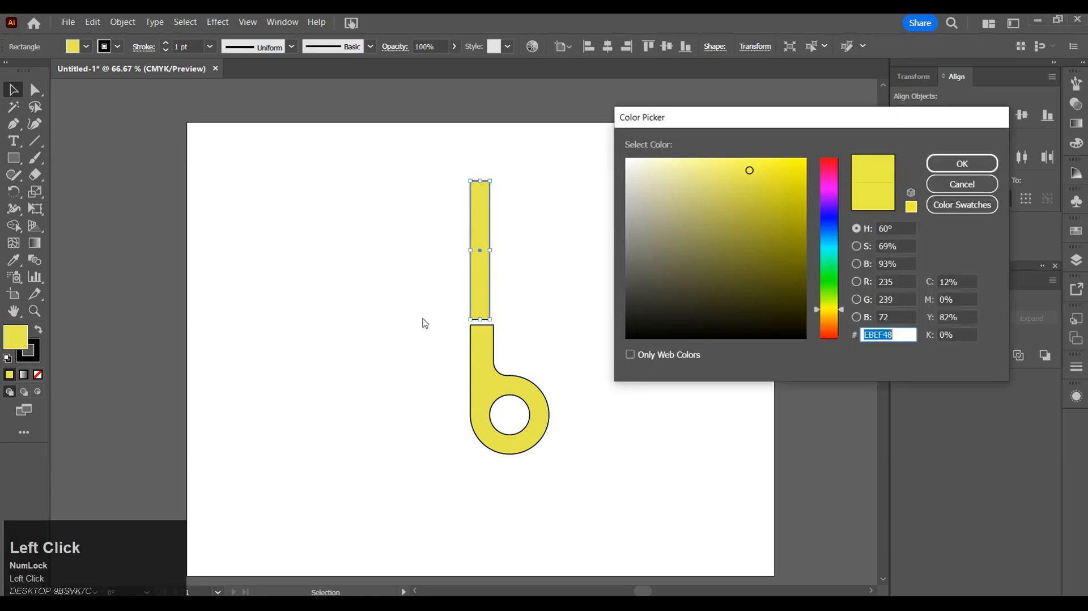
click(829, 281)
drag(750, 172, 740, 167)
click(960, 164)
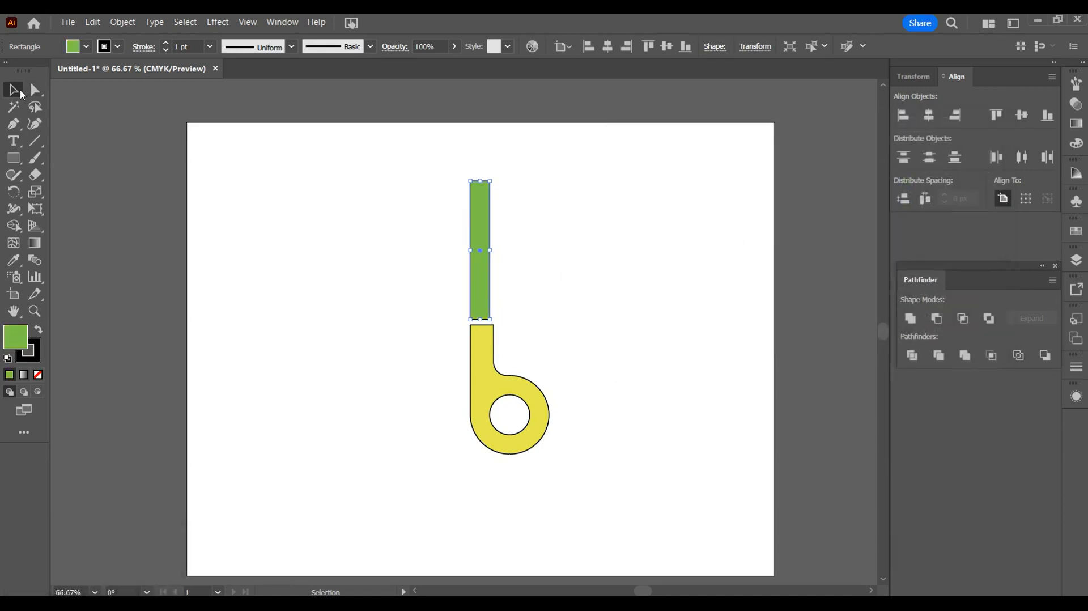
Nudge the green rectangle right and down to center it on the stem's top edge, and extend its lower end into the stem
click(589, 338)
click(481, 308)
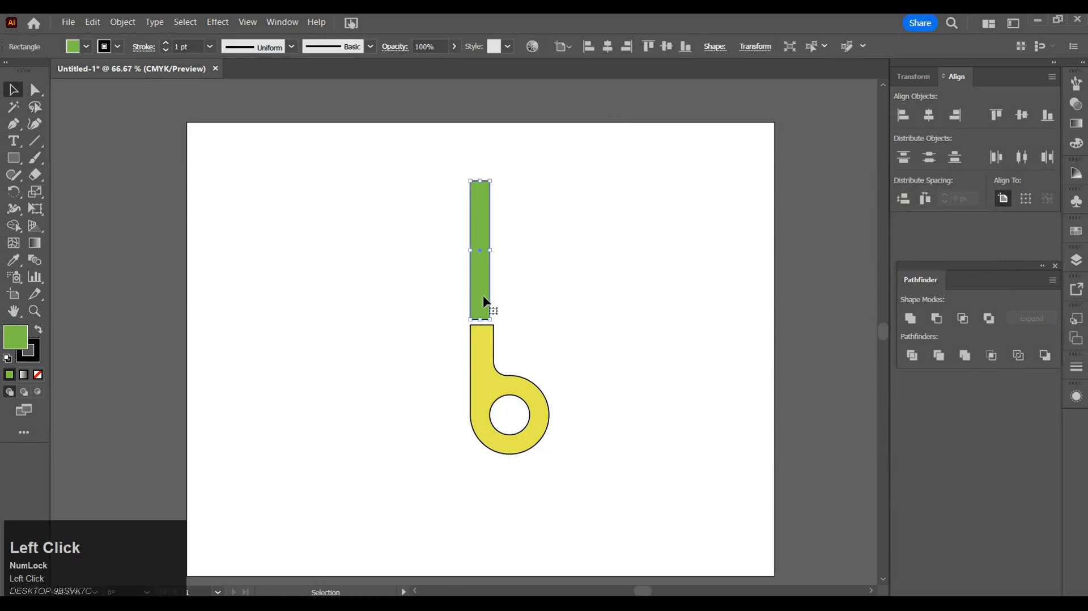
key(Right)
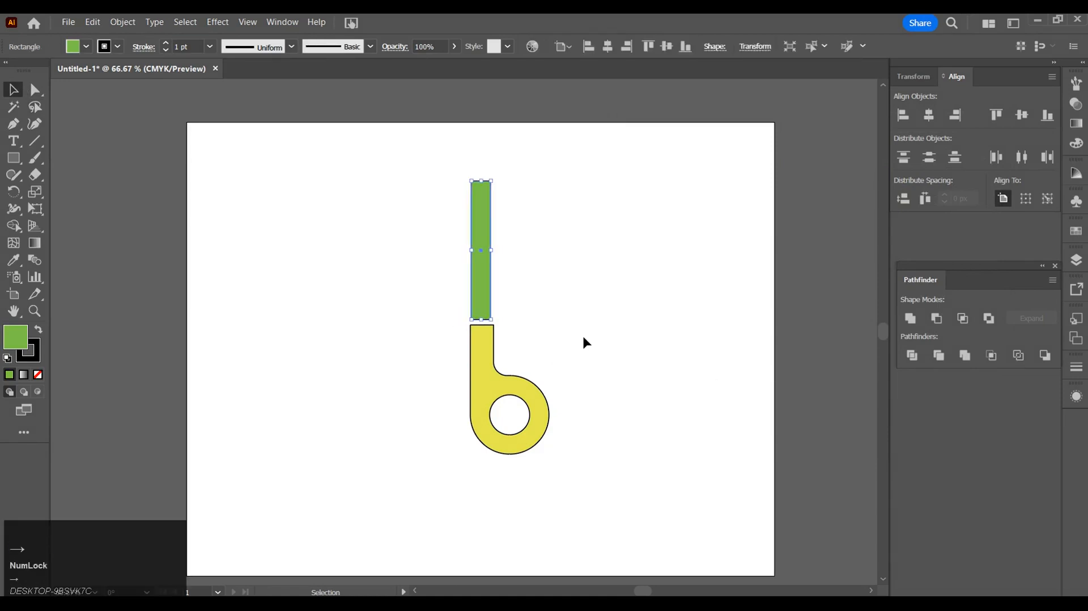
key(Right)
key(Down)
key(Down)
key(Down)
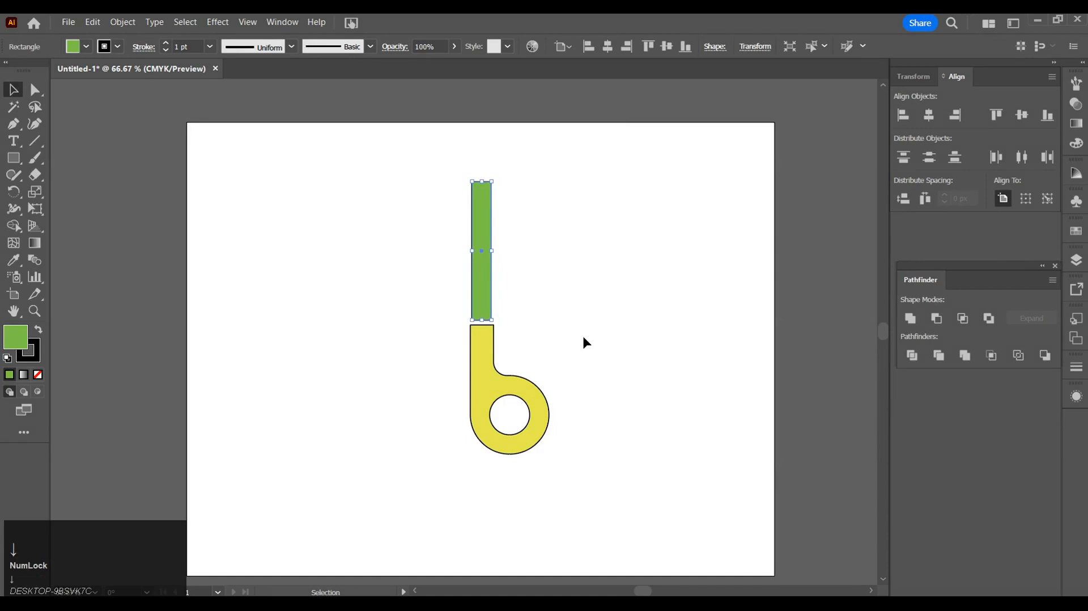
key(Down)
key(Down)
key(Down)
key(Down)
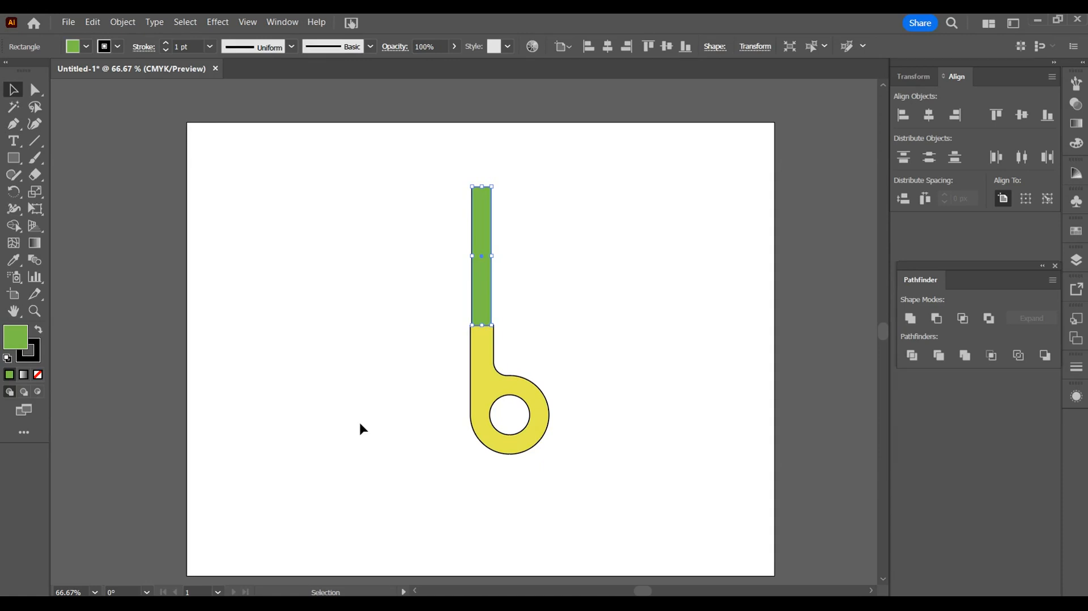
drag(482, 325, 482, 354)
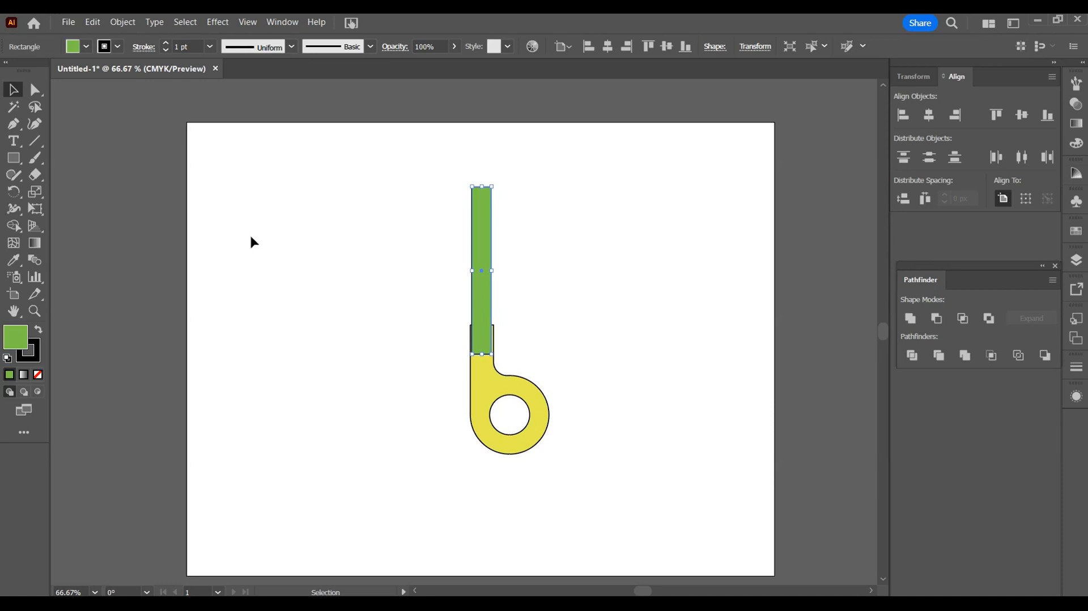
click(256, 252)
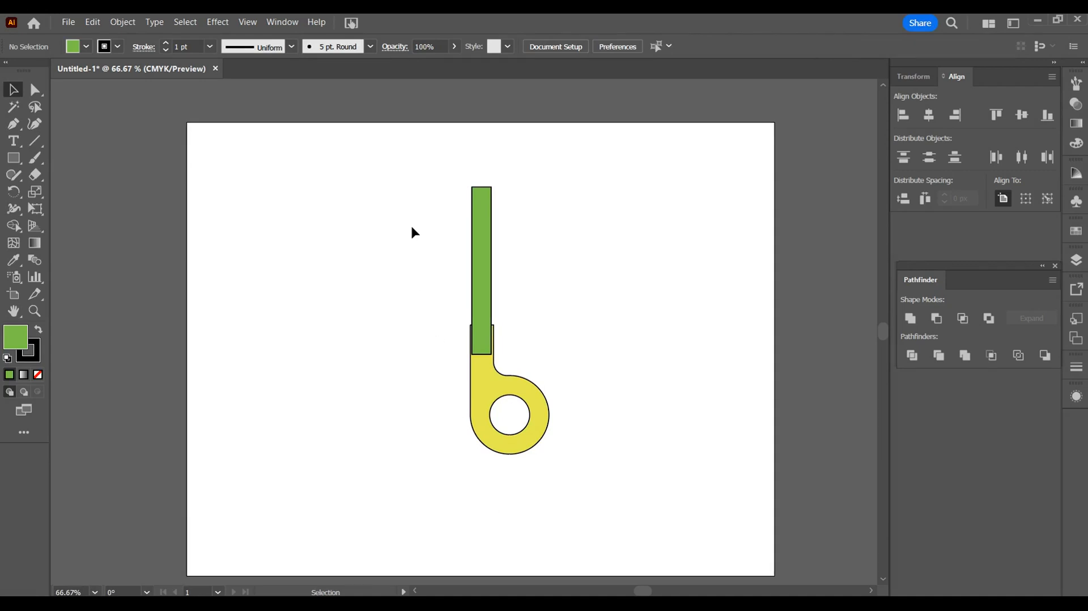
Round only the green rectangle's upper-left corner to a radius of about 26 px
click(33, 90)
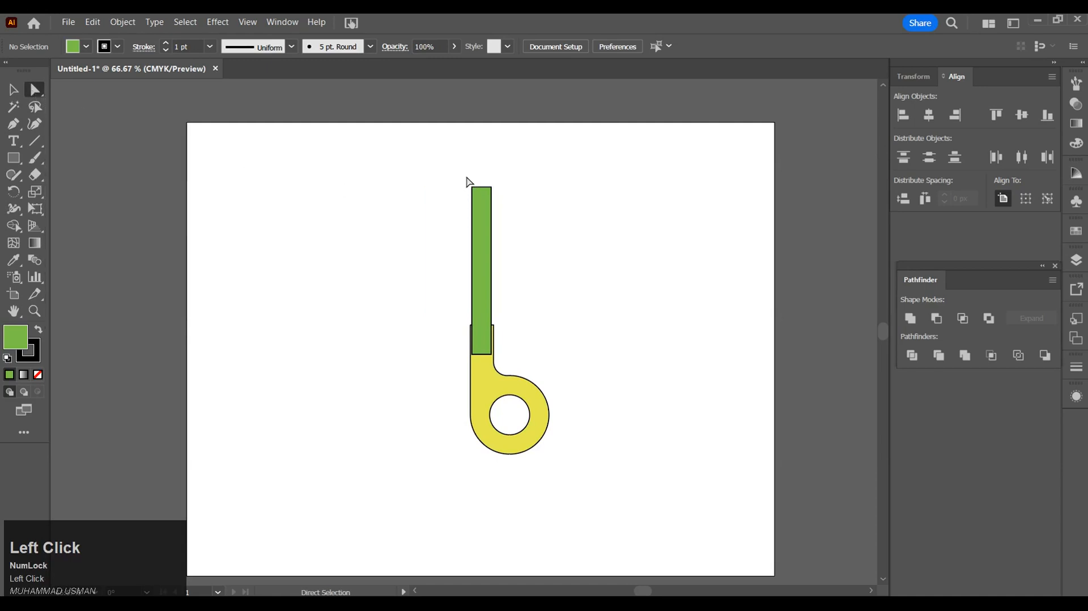
drag(472, 187, 496, 235)
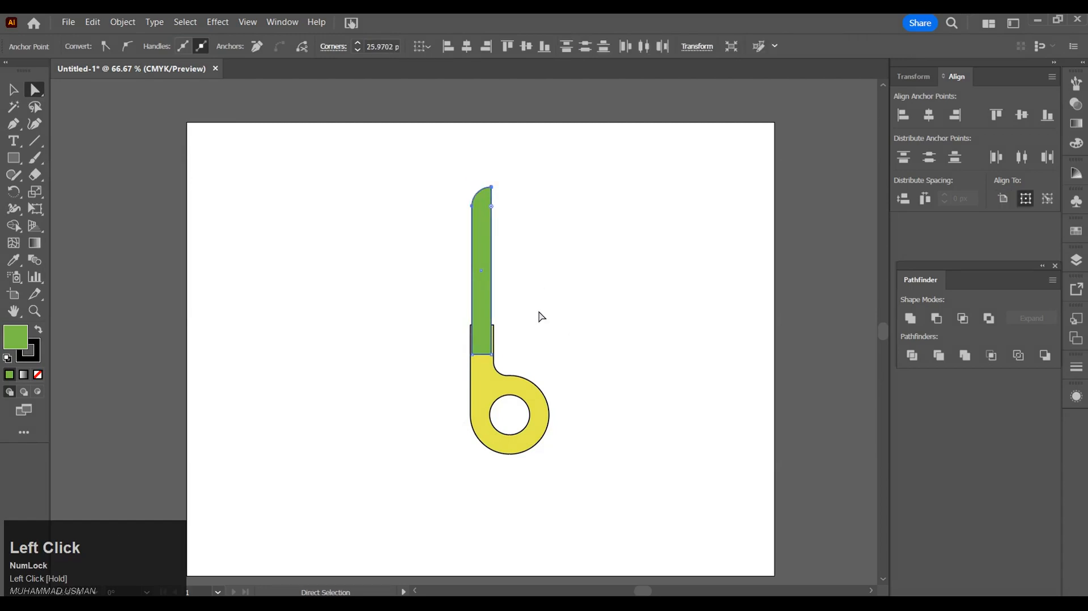
click(13, 90)
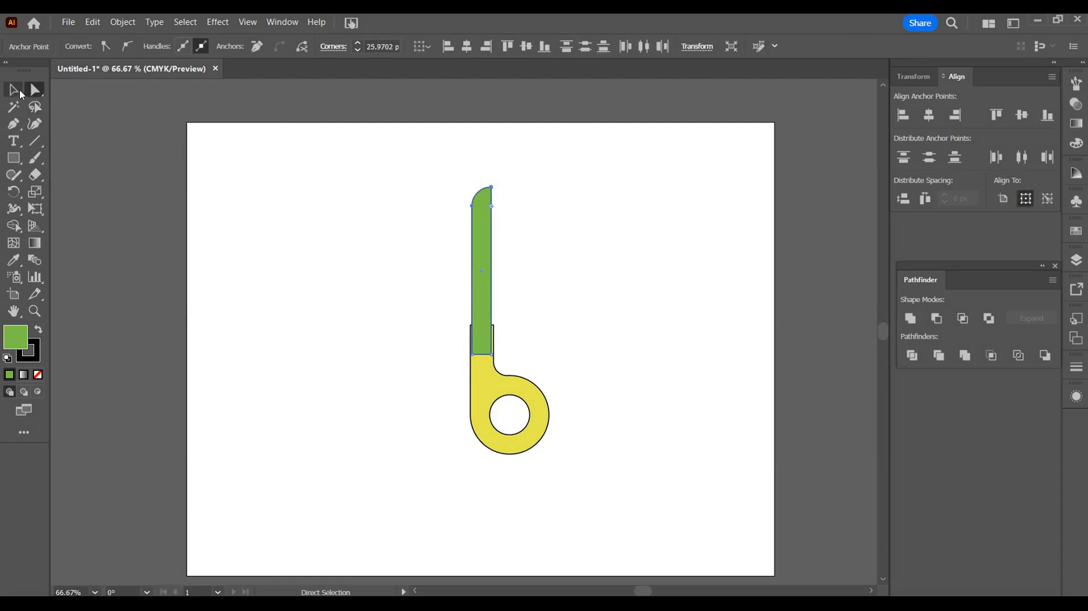
Send the green blade to the back, behind the yellow handle
right_click(479, 279)
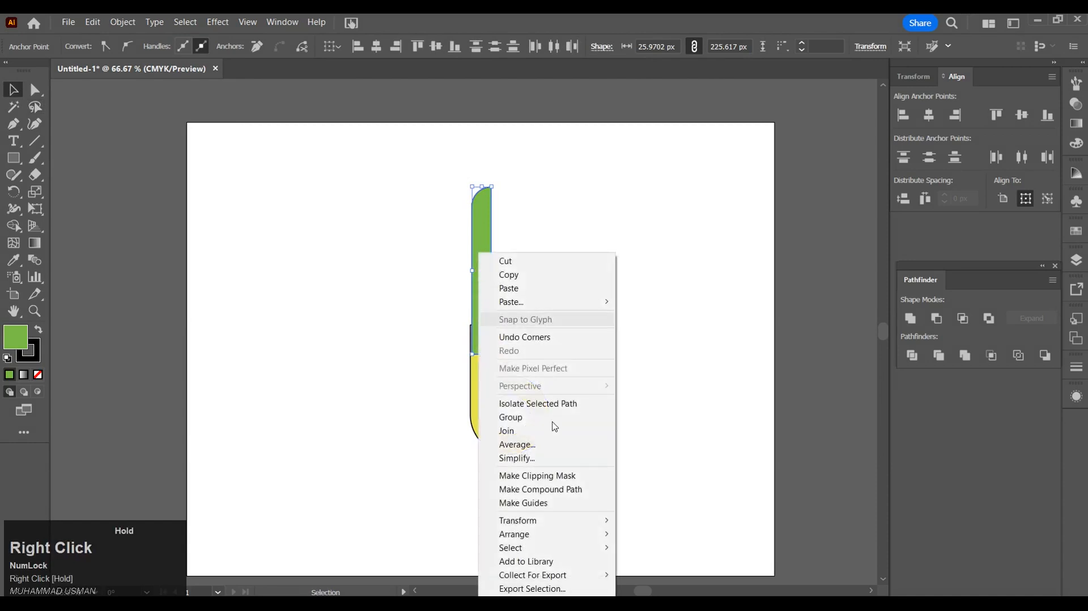
click(570, 536)
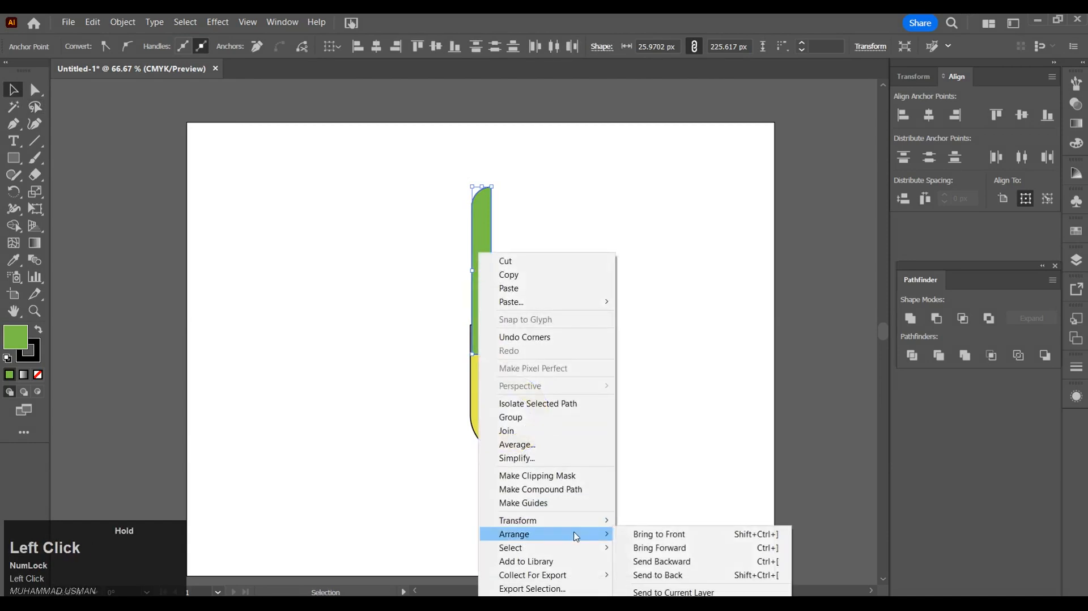
click(668, 576)
click(647, 424)
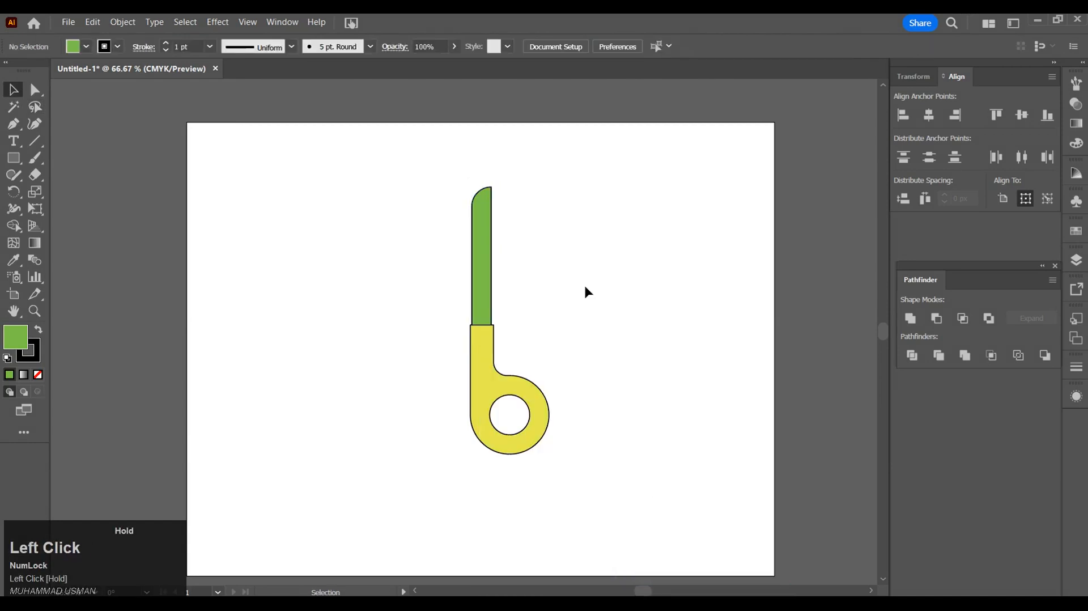
Copy the green blade and yellow handle together and paste the duplicate in front
drag(439, 178, 594, 477)
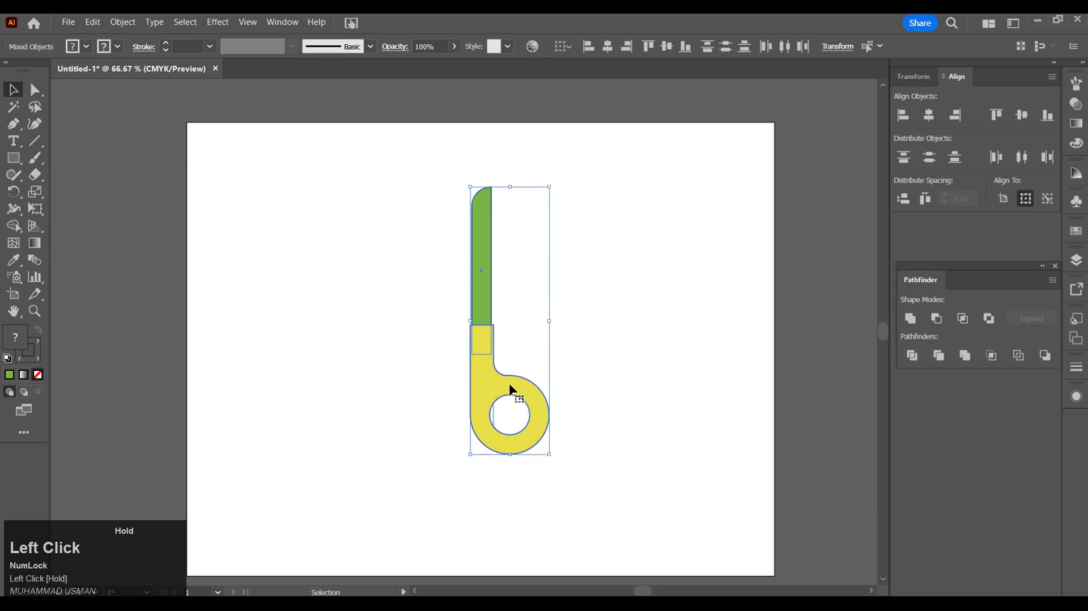
click(94, 23)
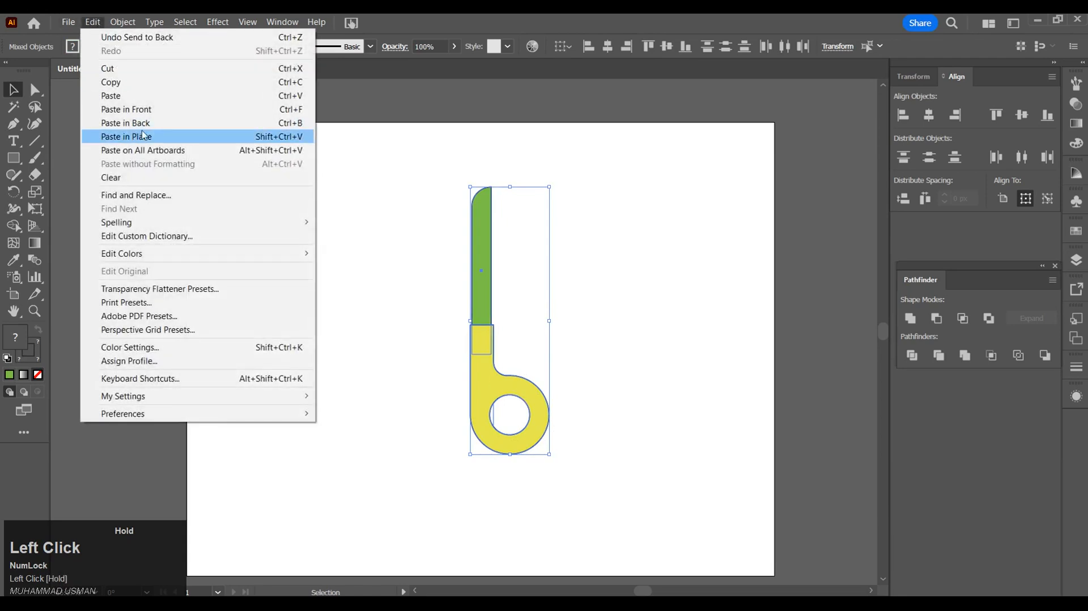
click(114, 82)
click(95, 23)
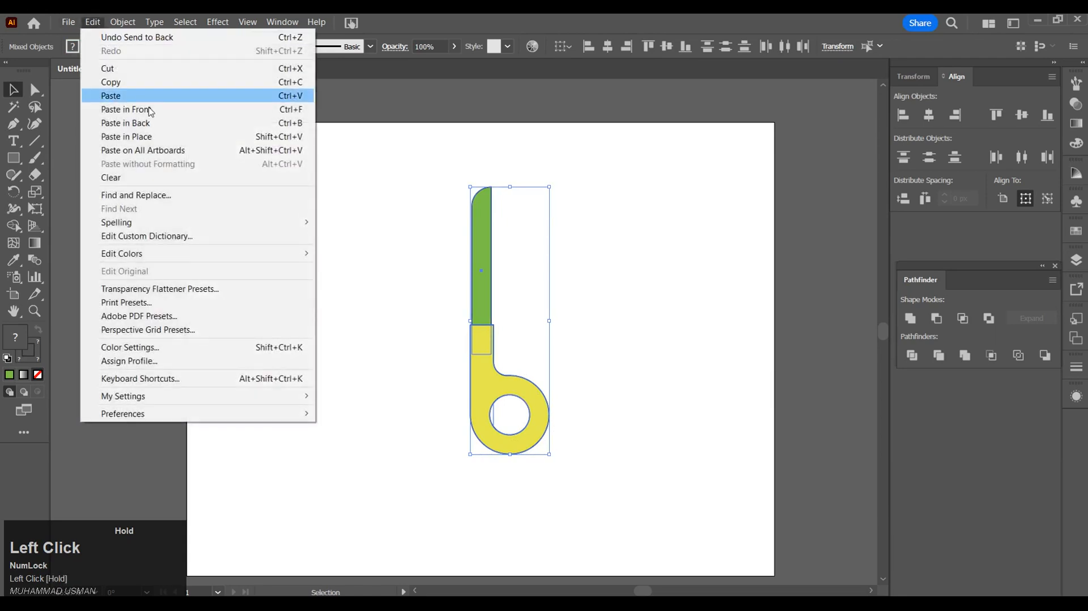
click(150, 110)
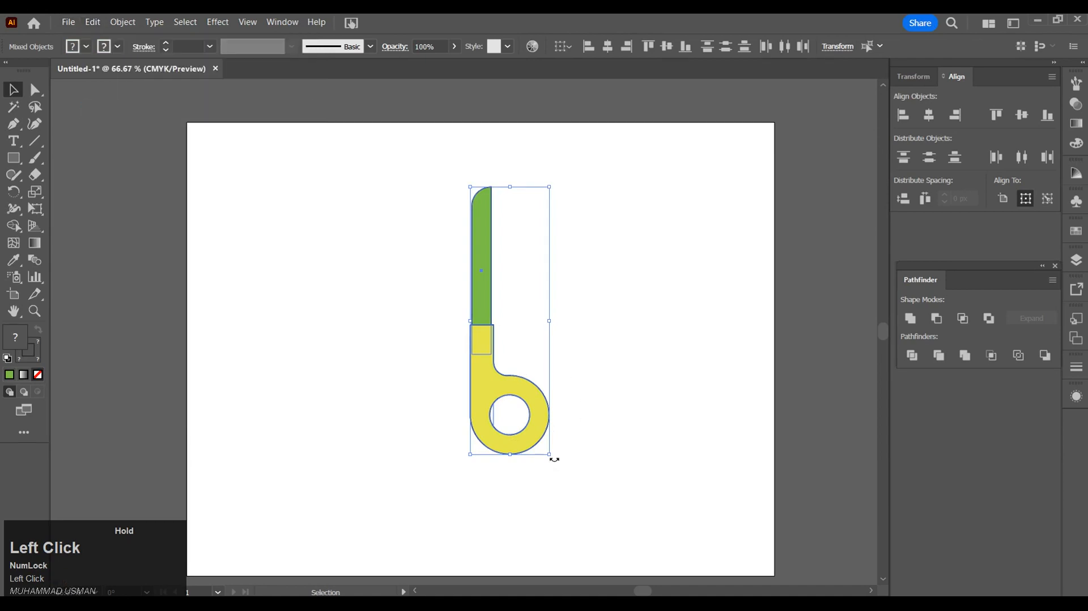
Rotate the duplicate clockwise to a nearly horizontal angle and shift it left so its blade crosses the original blade
drag(553, 457, 338, 405)
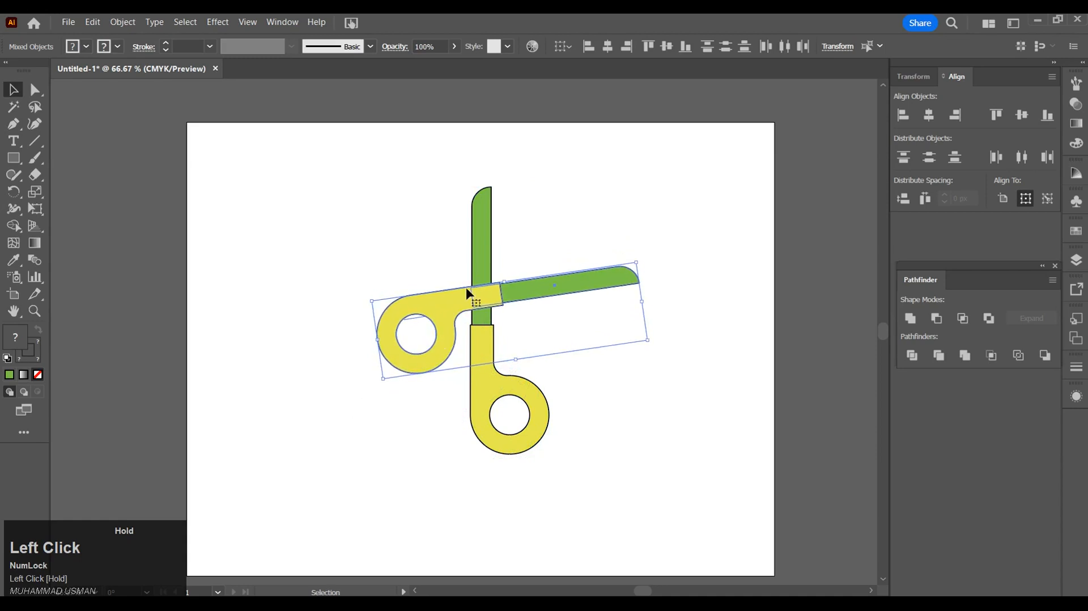
drag(478, 308, 450, 312)
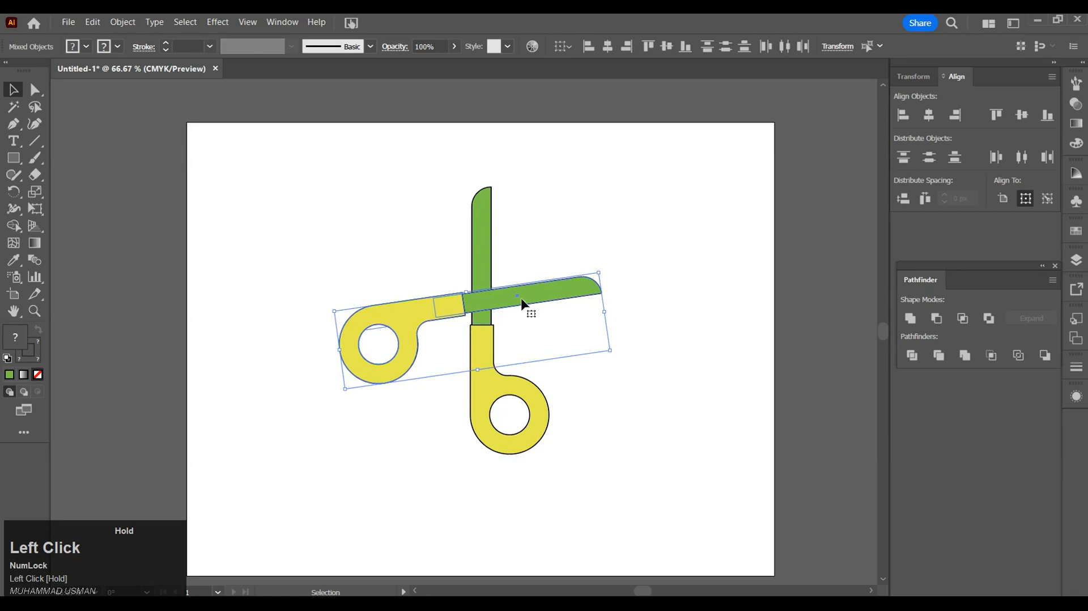
Reflect the duplicated handle and blade across the horizontal axis
right_click(455, 306)
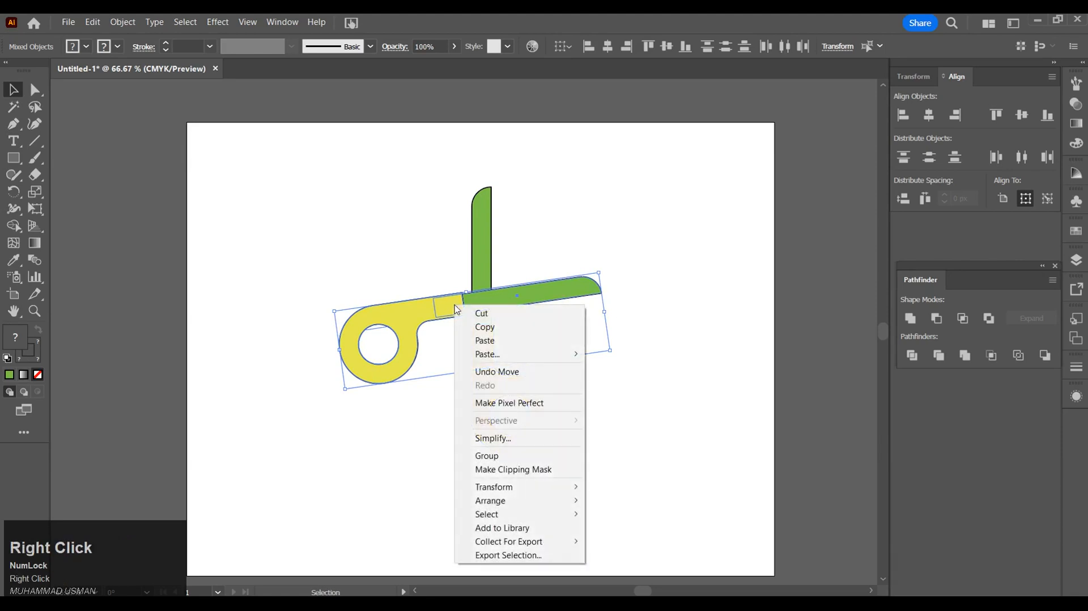
click(558, 486)
click(627, 532)
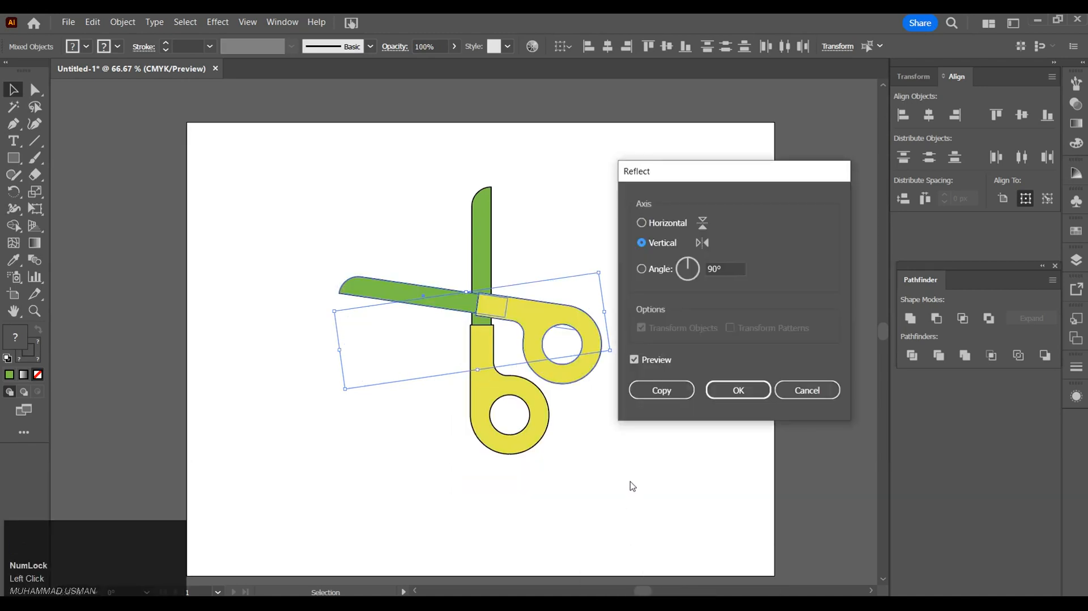
click(656, 227)
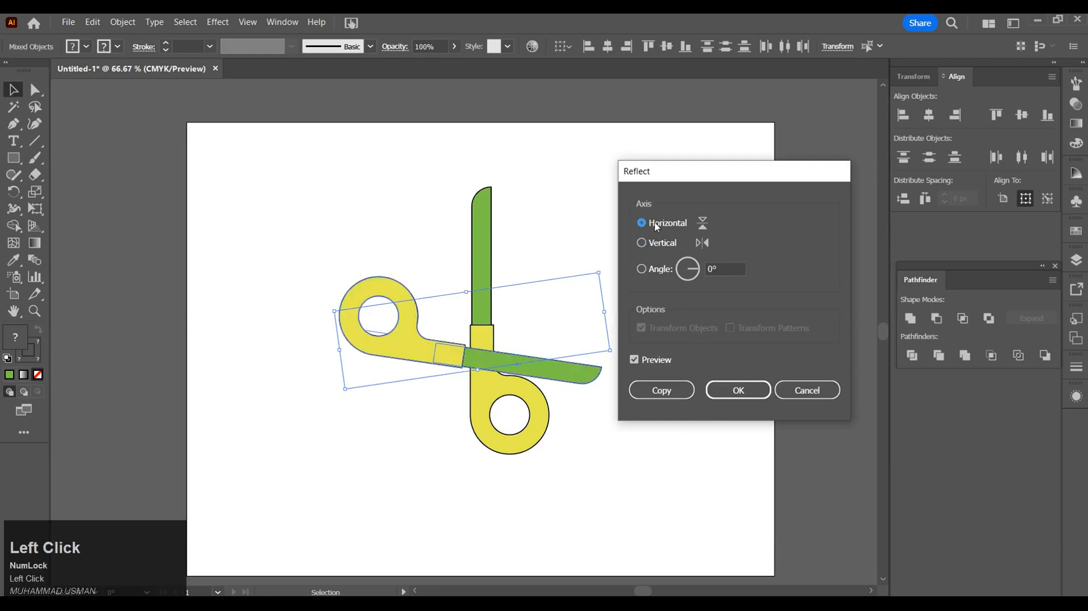
click(724, 392)
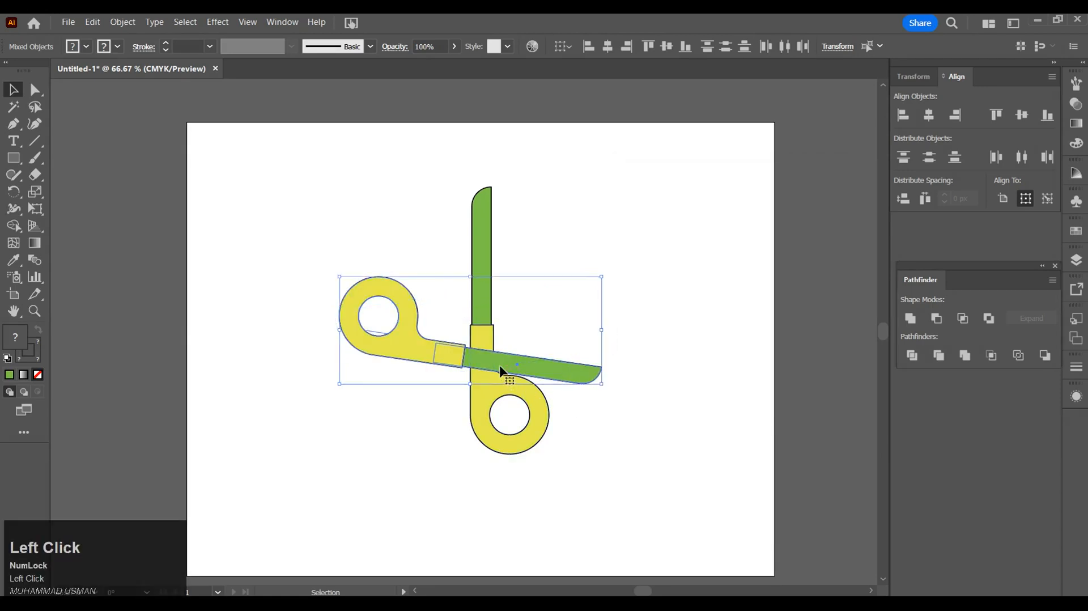
Rotate the mirrored duplicate counterclockwise until its blade slants up to the right, and move it so the blades cross just above the upright handle
drag(606, 387, 611, 299)
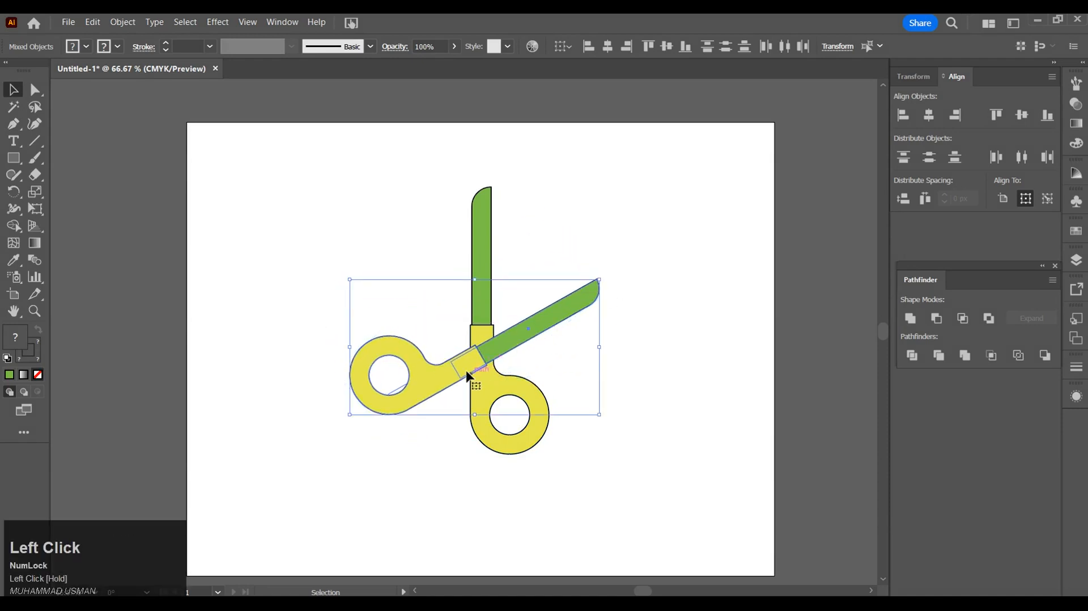
drag(468, 374, 448, 325)
click(633, 339)
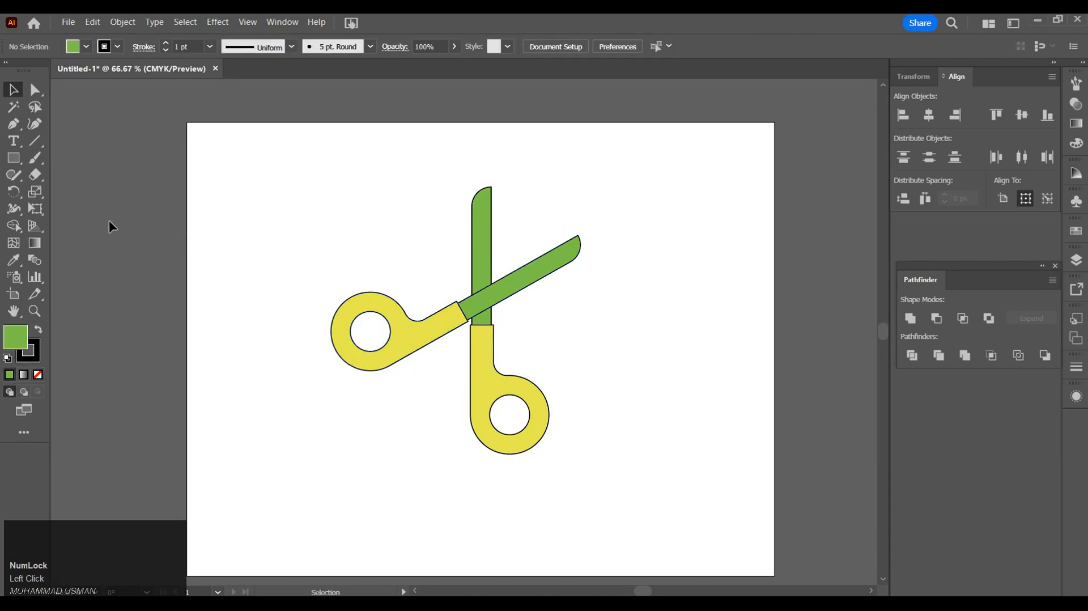
Draw a small circle in the empty area right of the scissors and give it the handle's yellow fill with the Eyedropper
click(14, 158)
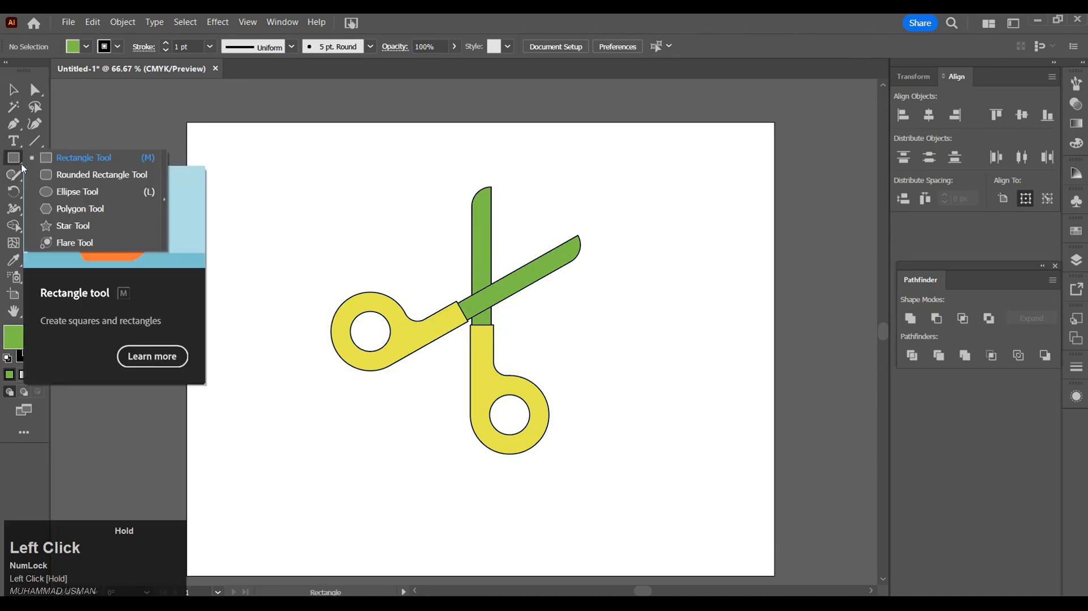
drag(58, 182, 66, 192)
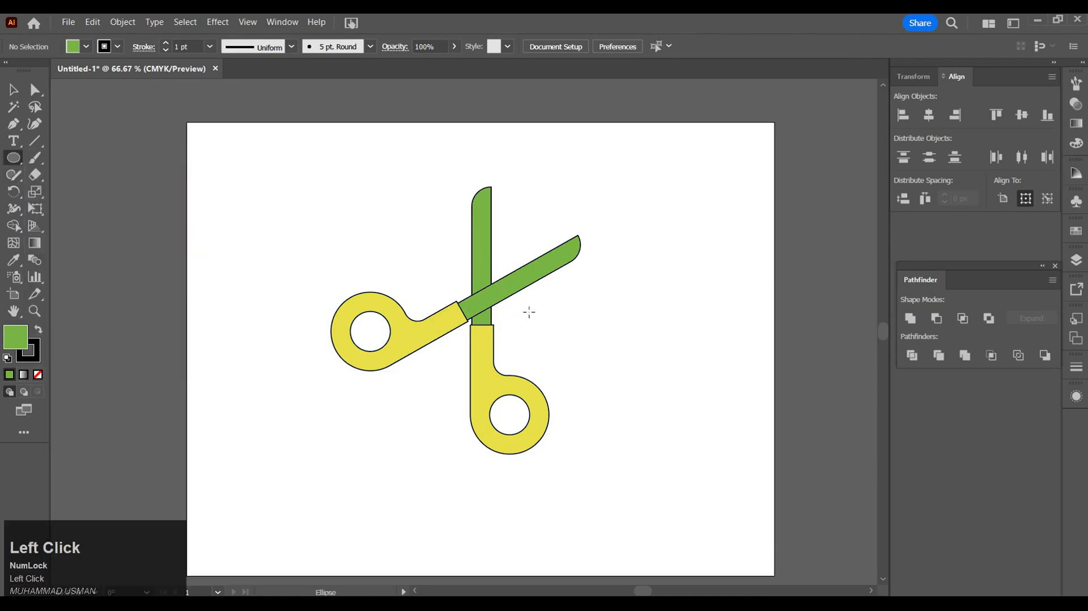
drag(587, 321, 609, 343)
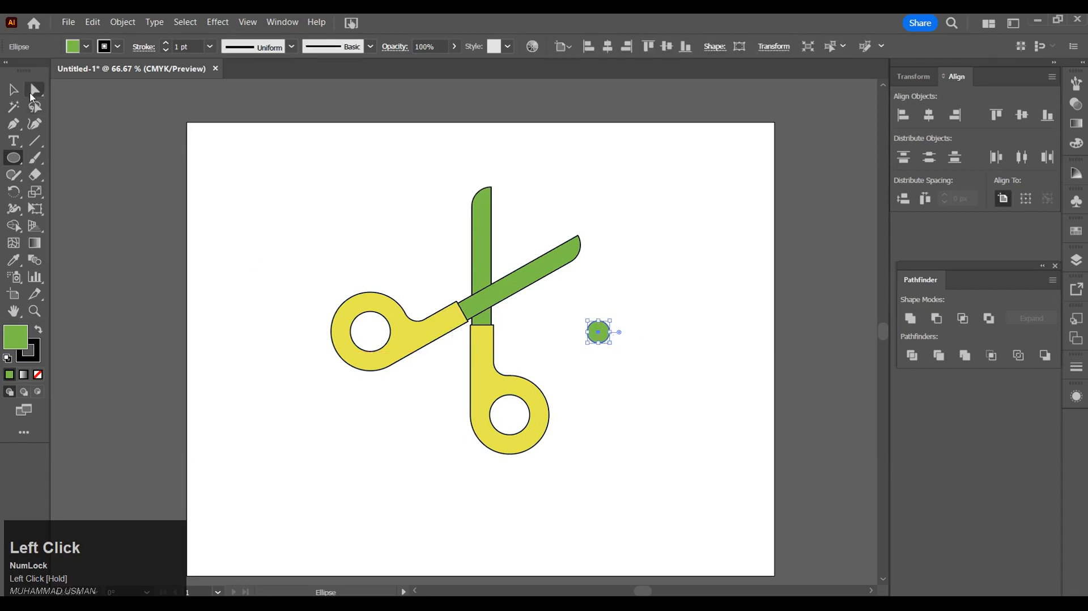
click(17, 91)
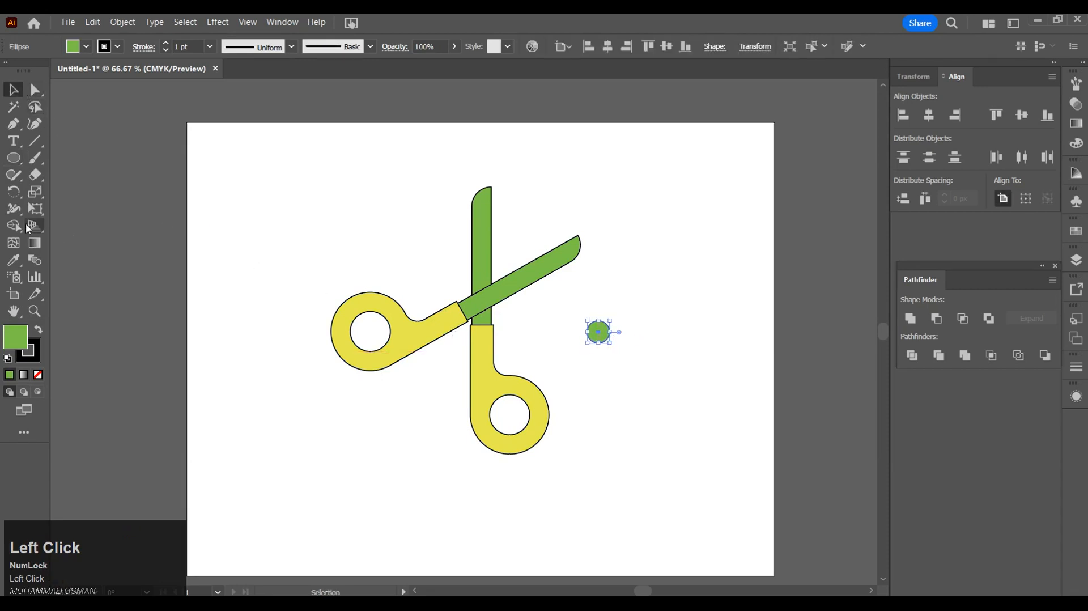
click(18, 259)
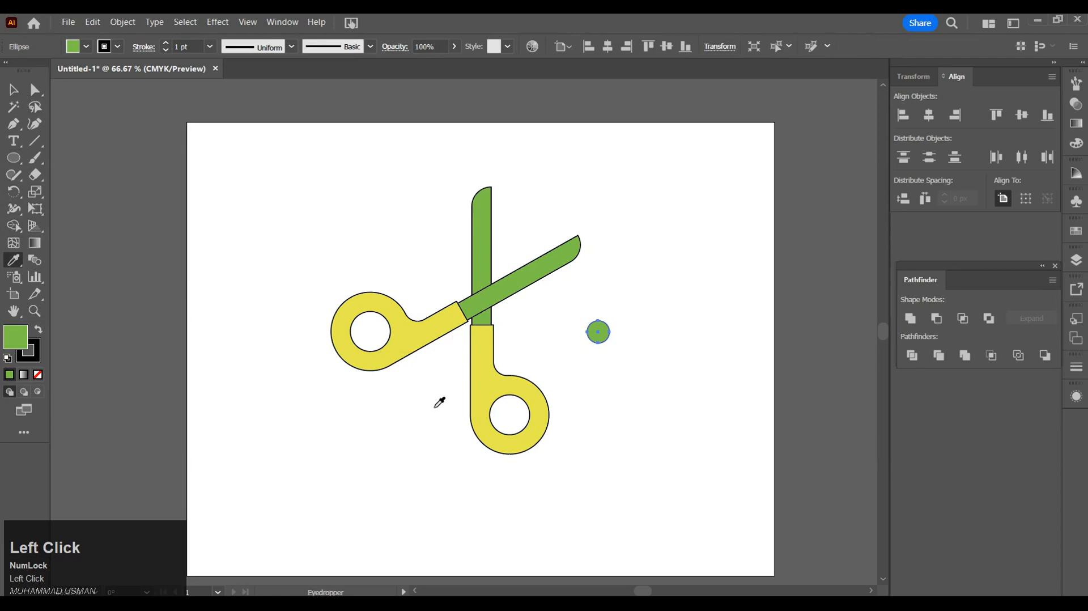
click(483, 369)
Place the yellow circle over the blades' crossing point as the pivot screw and shrink it slightly from its centre to fit the blade width
click(13, 90)
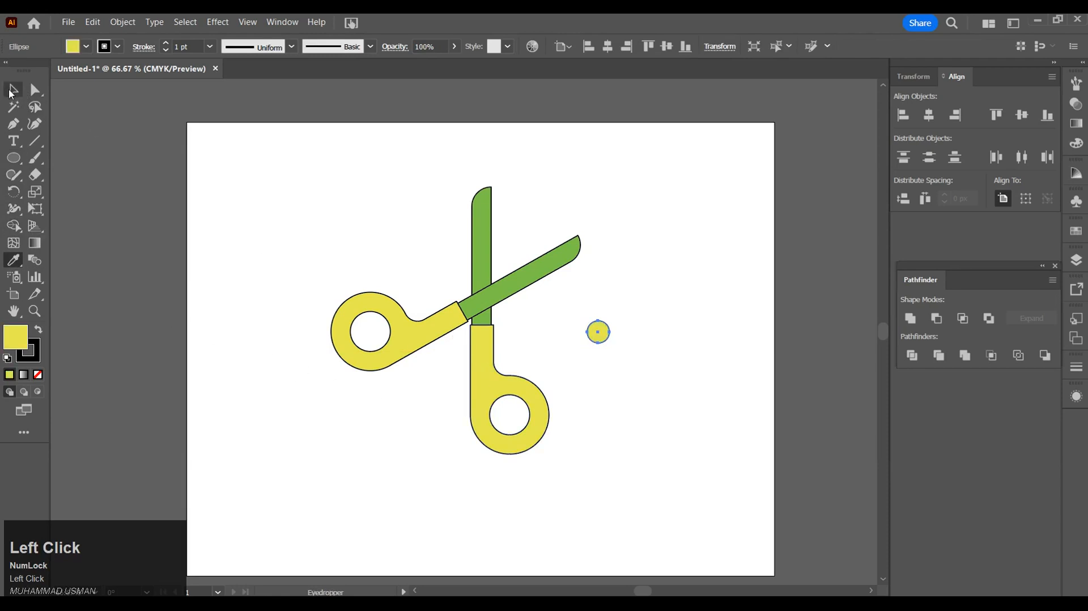
drag(596, 339, 481, 302)
click(591, 326)
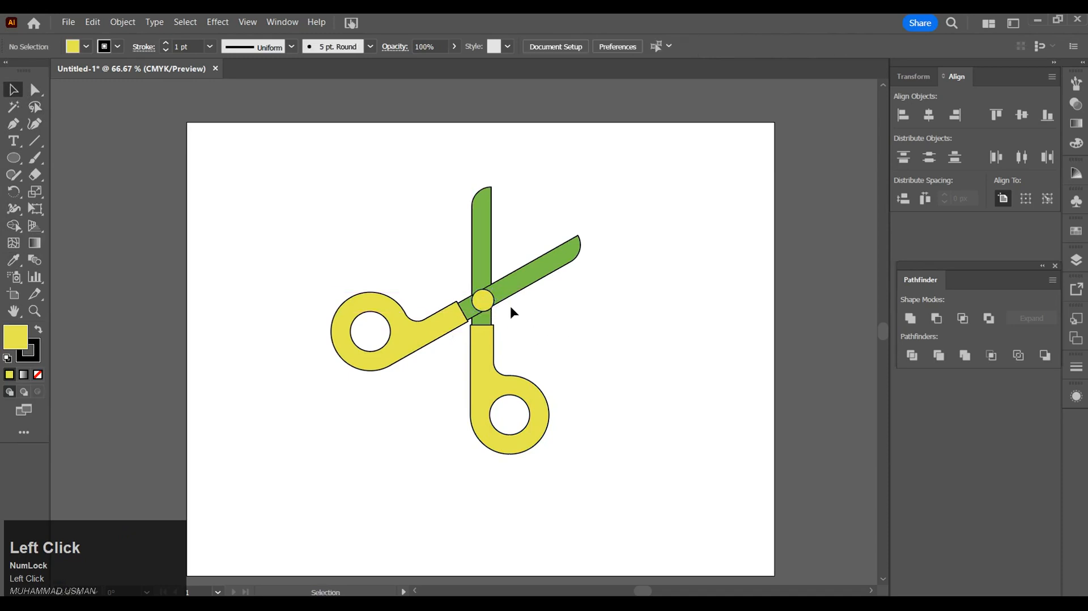
scroll(525, 307, up, 2)
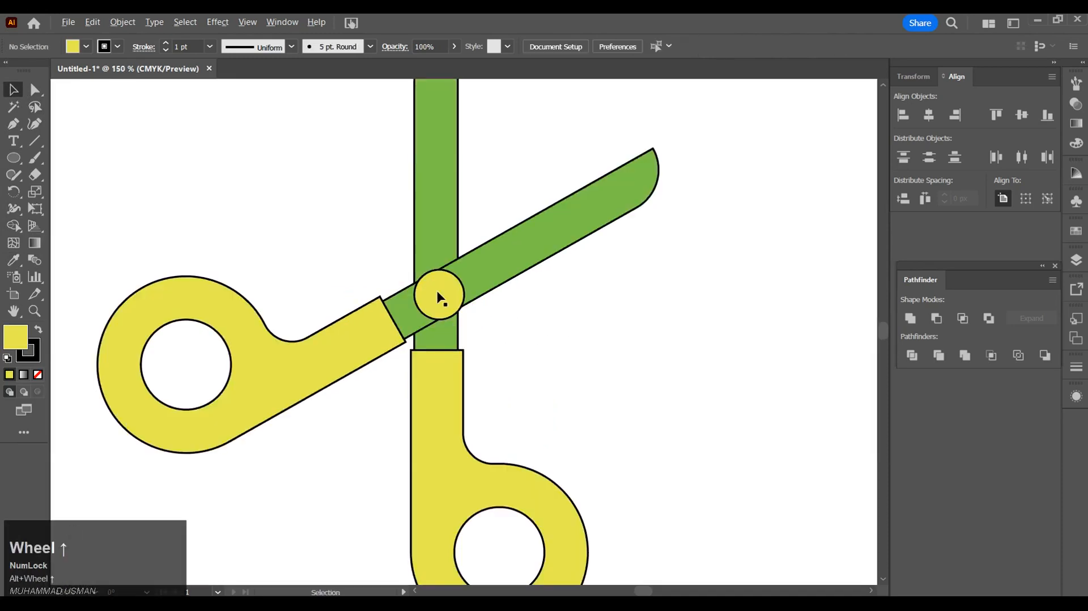
click(422, 296)
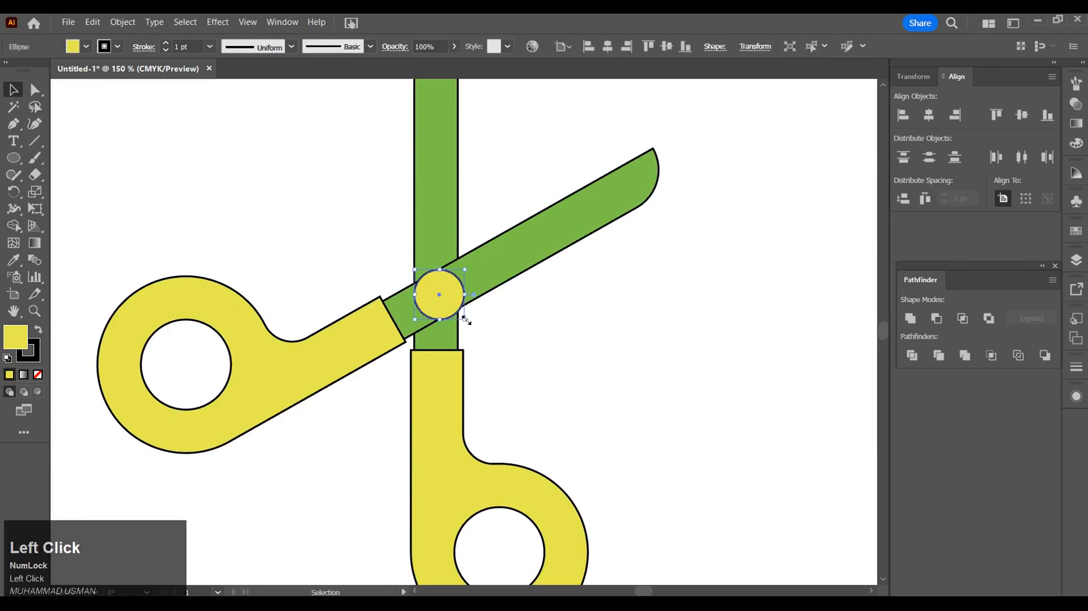
drag(465, 321, 463, 316)
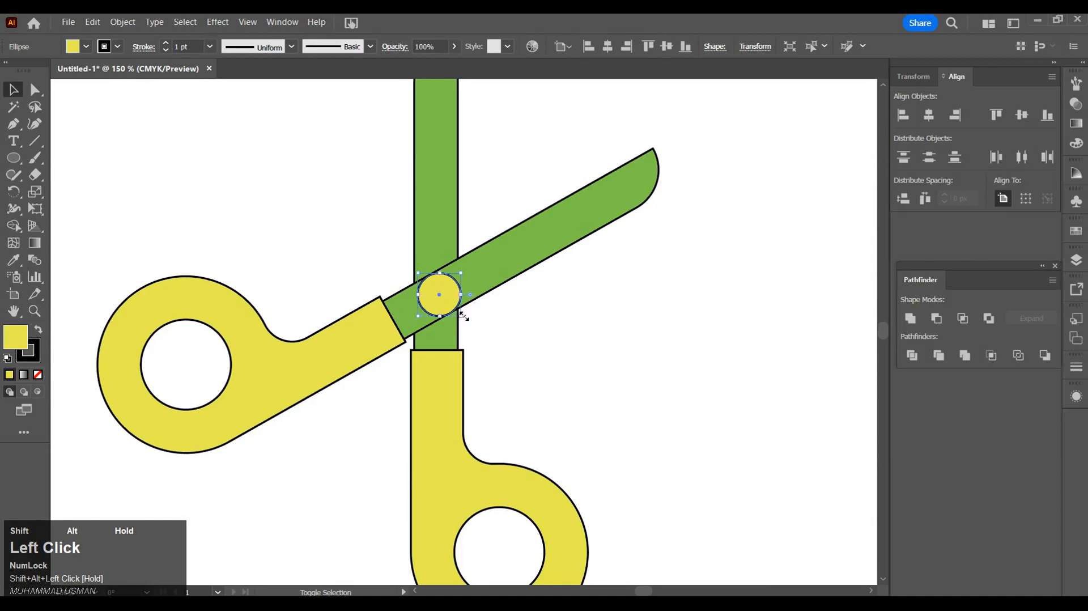
click(643, 338)
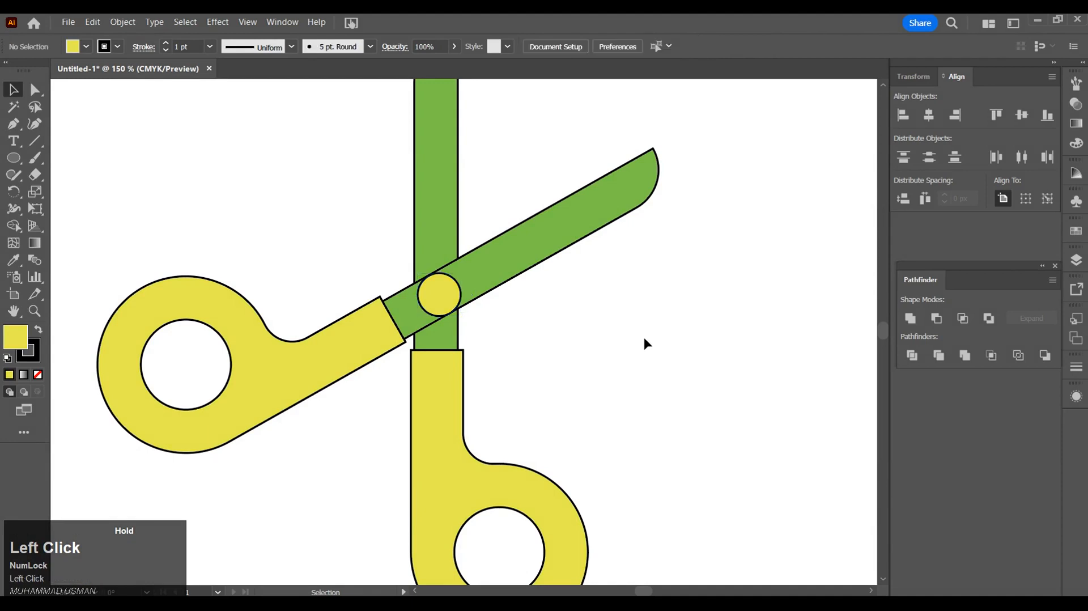
alt+scroll(643, 338, down, 2)
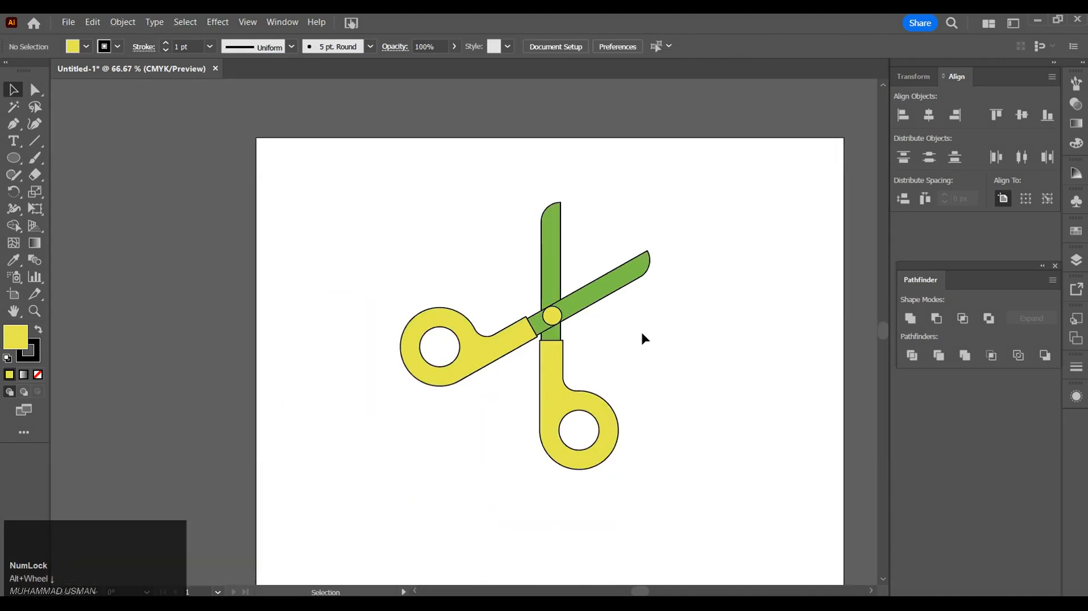
key(space)
drag(668, 359, 595, 316)
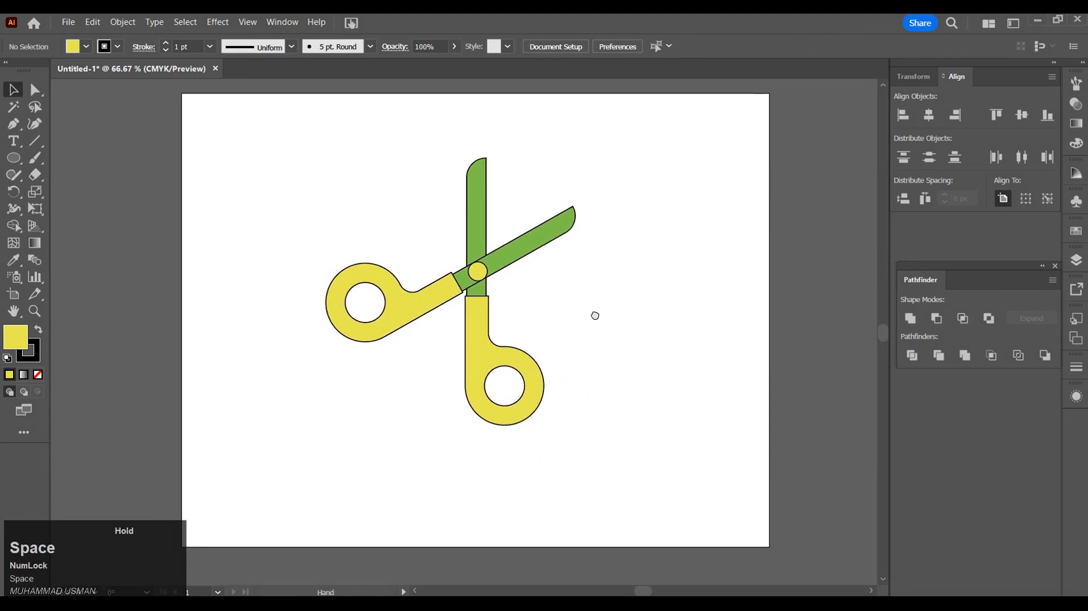
click(638, 349)
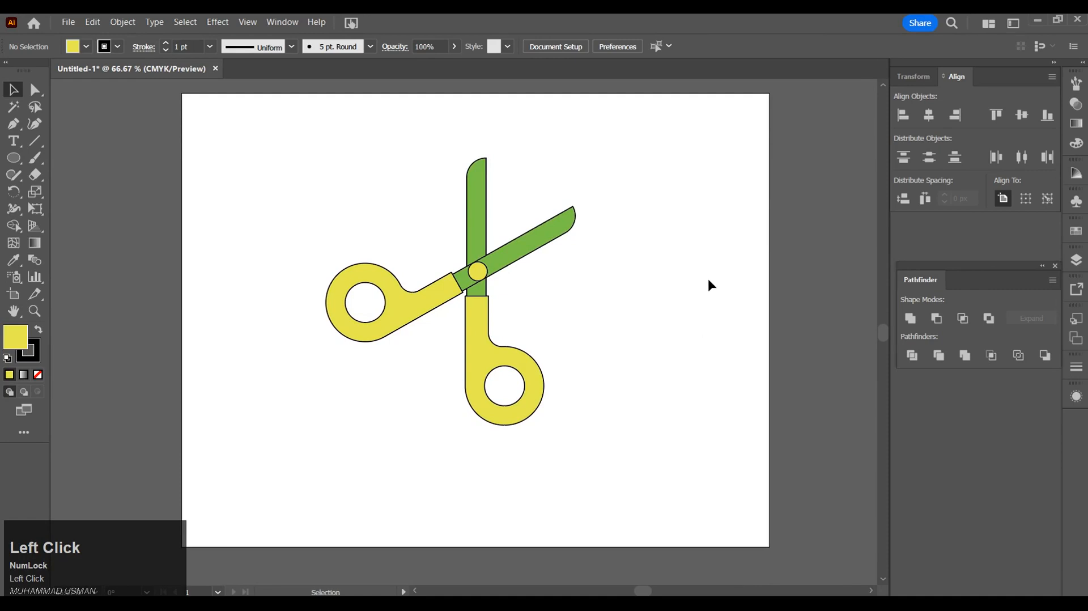